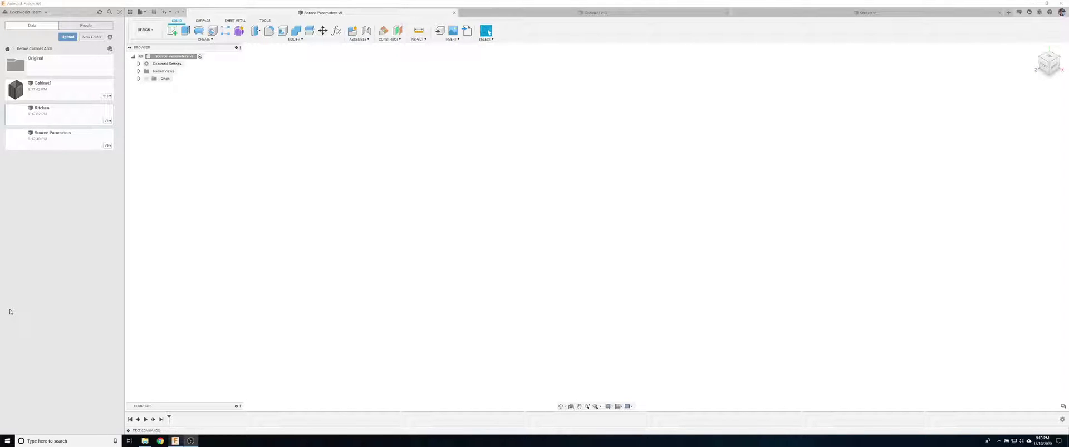
# Open the Source Parameters table listing OverallHeight, StandardDepth, plyThickness and other user parameters.
pyautogui.click(140, 152)
pyautogui.click(336, 30)
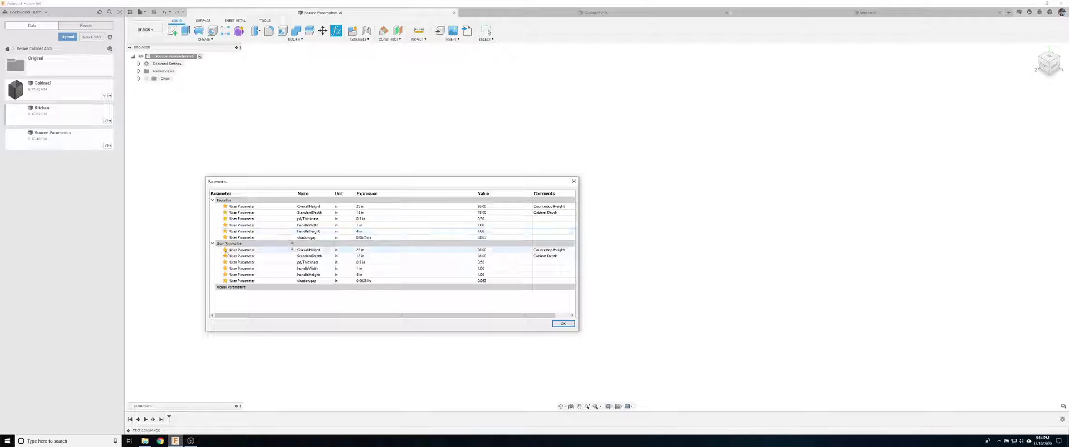
# Close the Source Parameters table and bring up the Cabinet1 design.
pyautogui.click(564, 324)
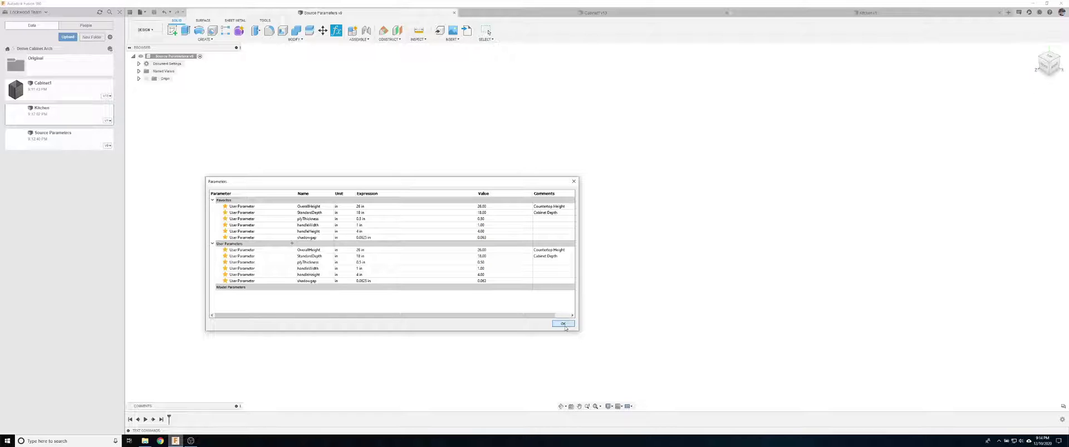
pyautogui.click(606, 12)
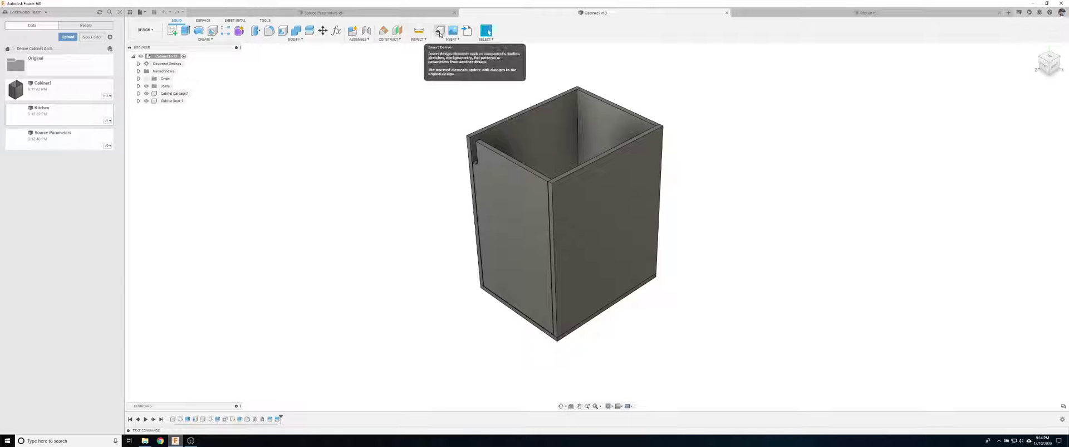
pyautogui.click(322, 12)
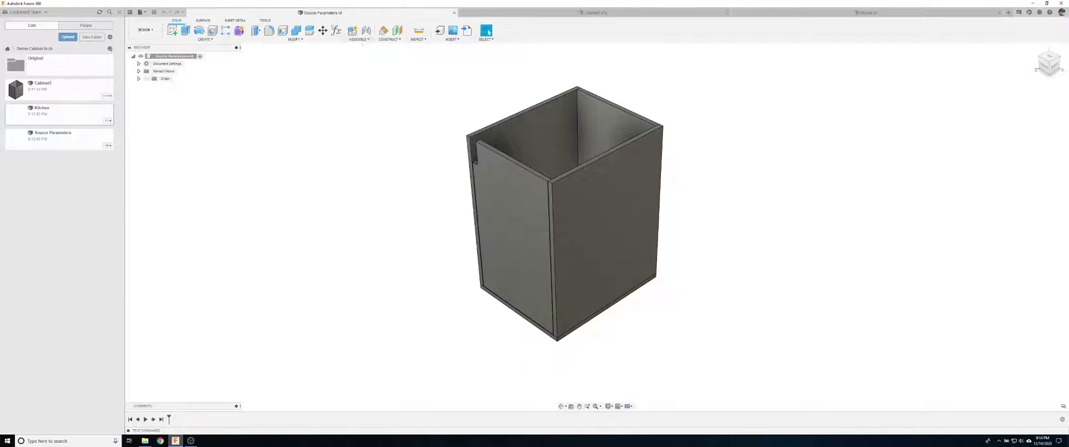
pyautogui.click(205, 39)
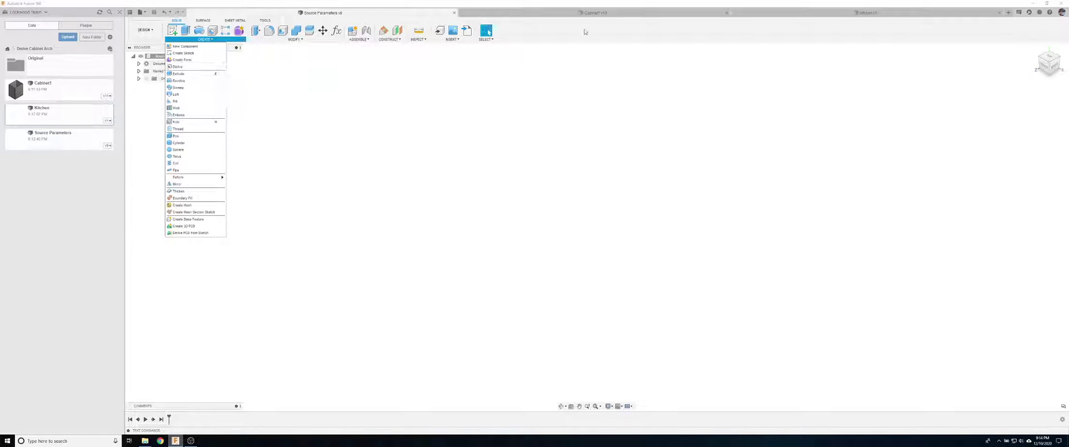
pyautogui.click(595, 12)
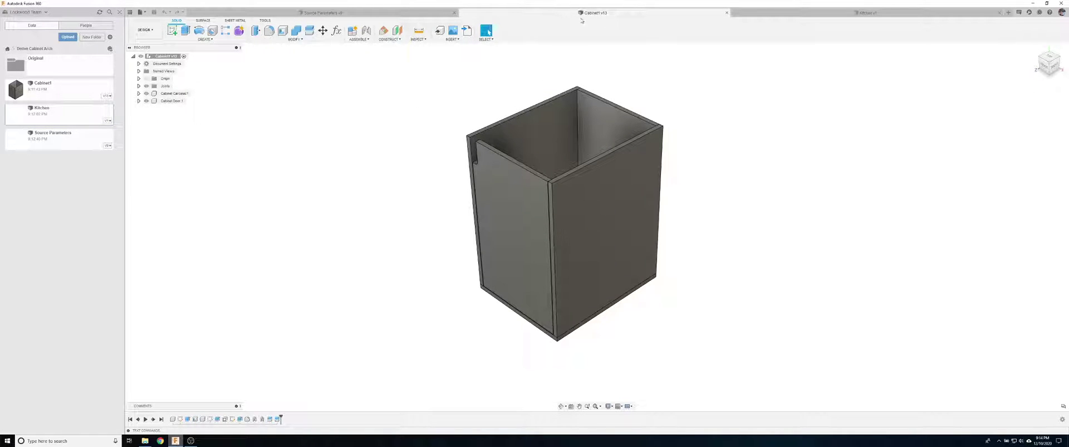
# Derive the Favorites parameters from the Source Parameters design into Cabinet1.
pyautogui.click(439, 31)
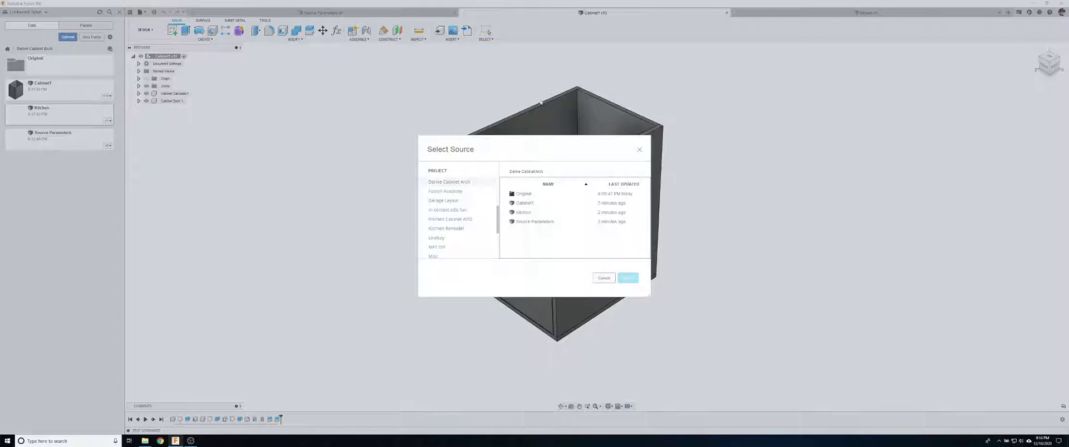
pyautogui.click(525, 223)
pyautogui.click(628, 278)
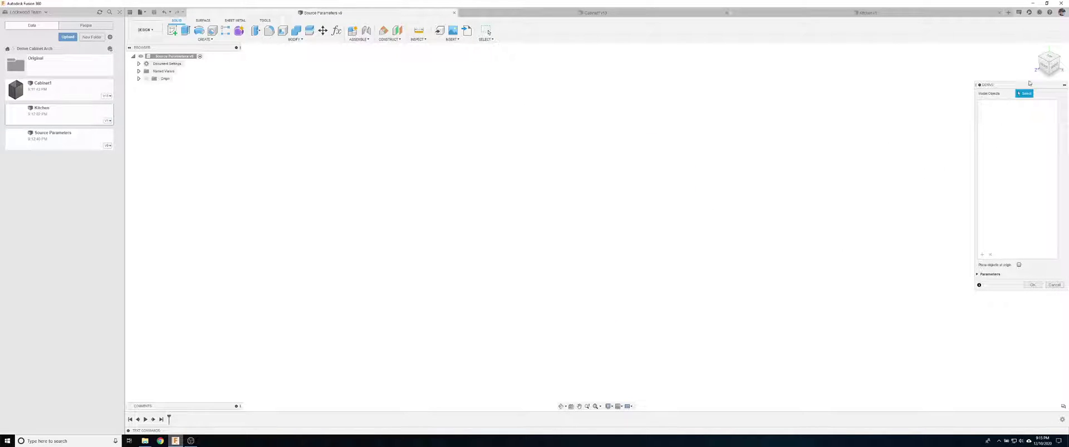
pyautogui.moveTo(1006, 85); pyautogui.dragTo(985, 93)
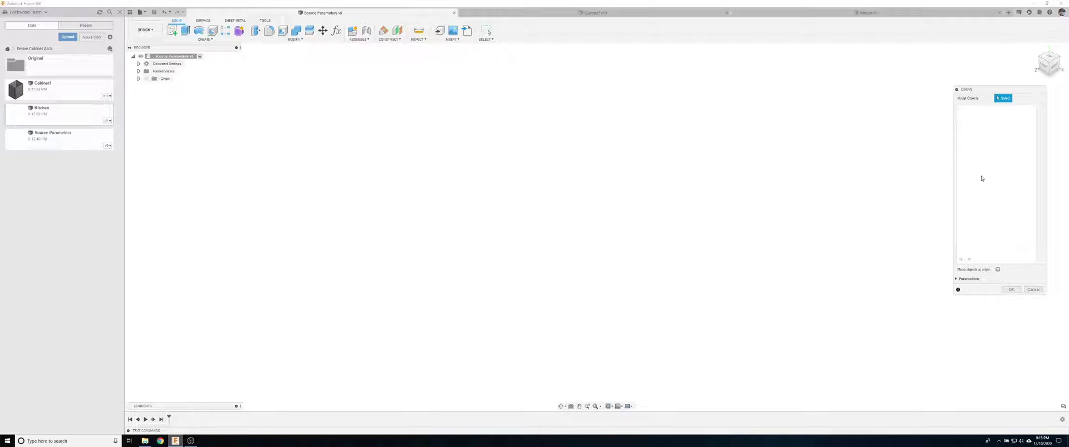
pyautogui.click(957, 278)
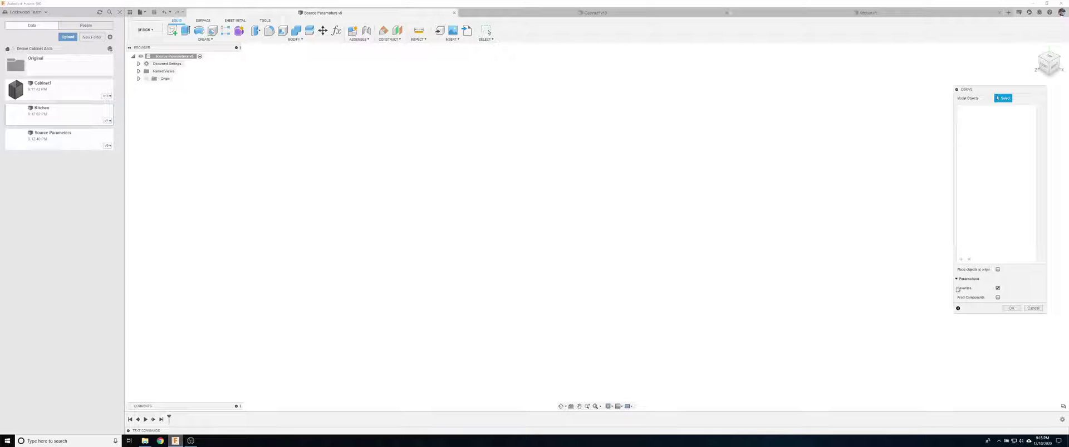
pyautogui.click(1011, 307)
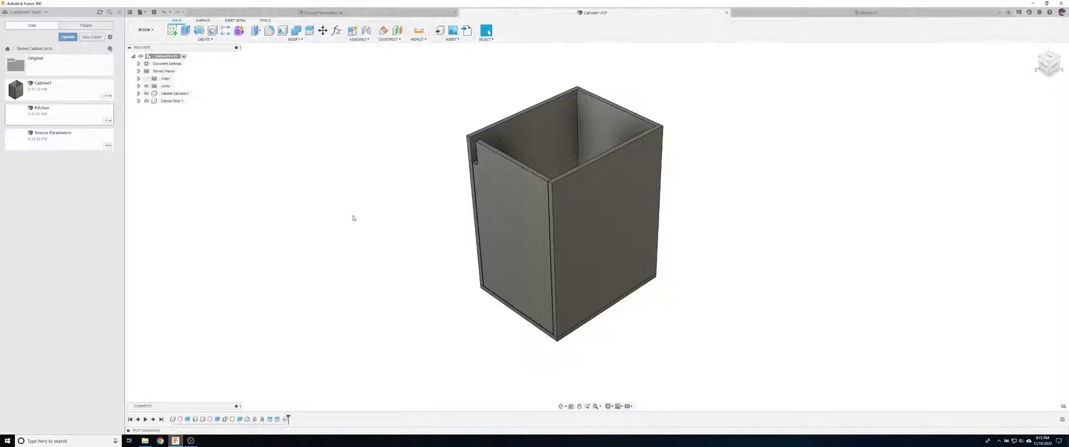
# In Cabinet1's parameters, expand Source Parameters (Derived) > User Parameters and select OverallHeight_Ref.
pyautogui.click(337, 30)
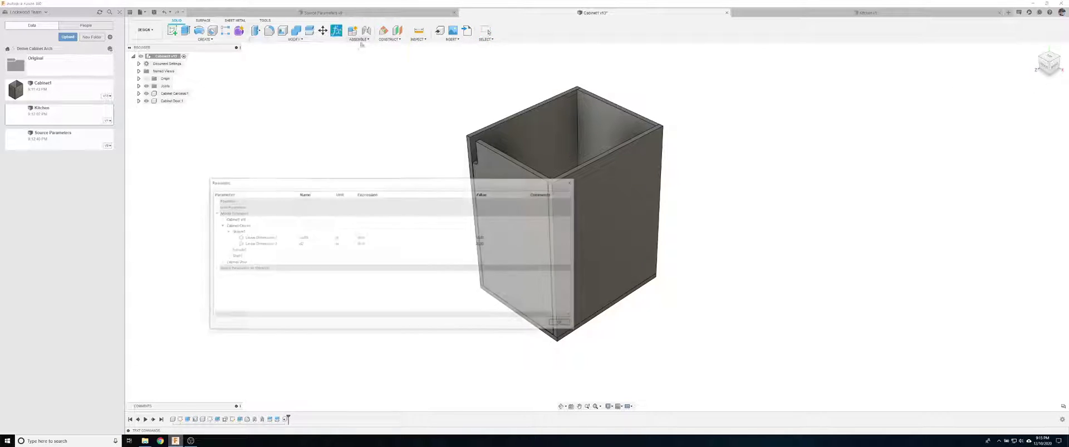
pyautogui.click(212, 268)
pyautogui.click(219, 274)
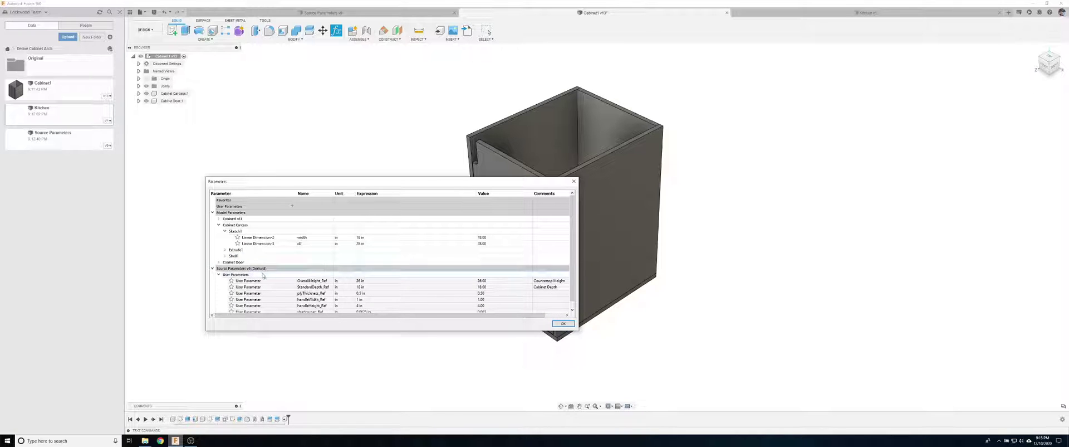
pyautogui.scroll(-1, 343, 283)
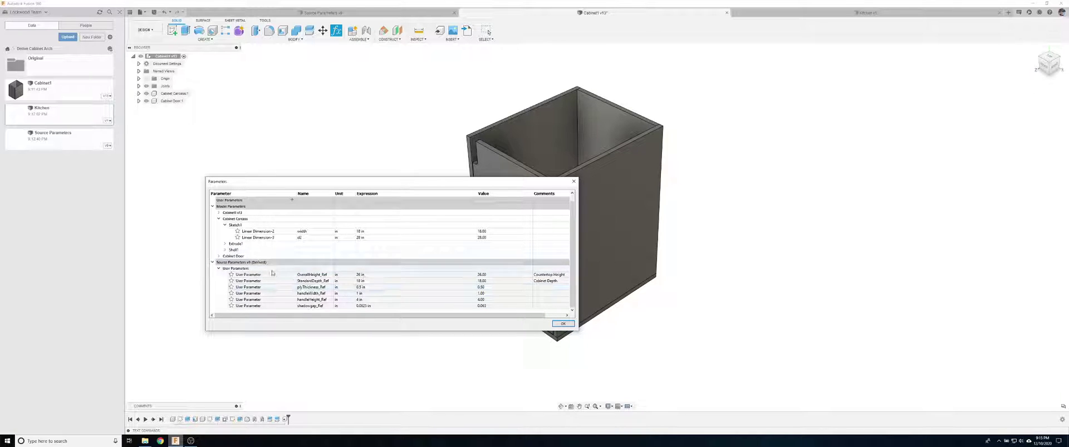
pyautogui.click(367, 276)
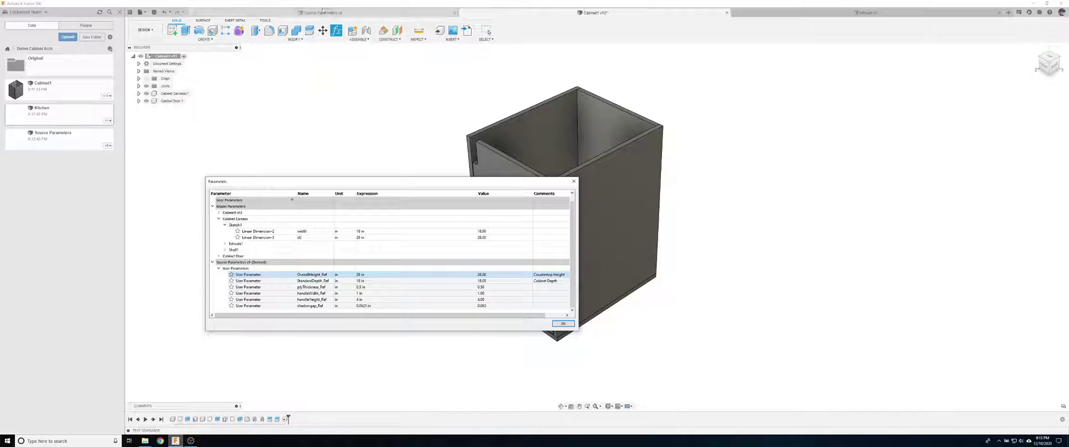
pyautogui.click(562, 324)
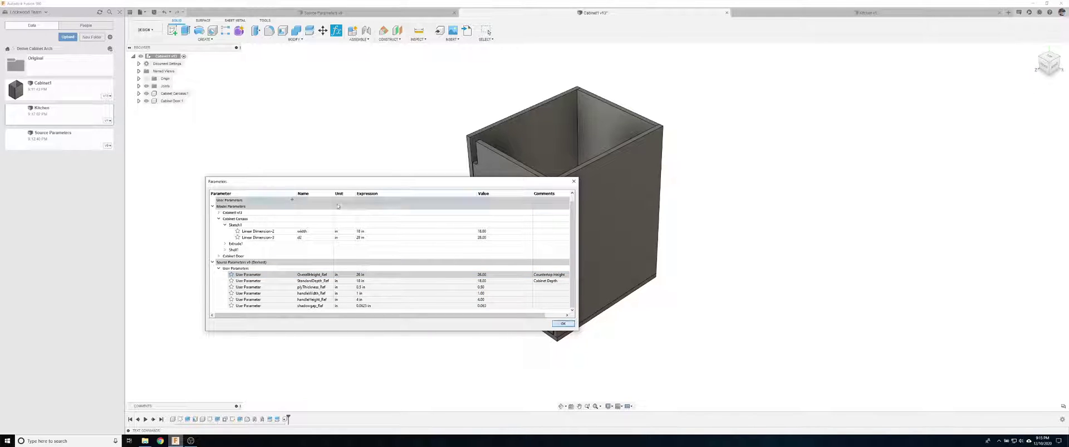
# Start and cancel an edit of Linear Dimension-3's expression, leaving it at 28 in.
pyautogui.moveTo(504, 180); pyautogui.dragTo(391, 206)
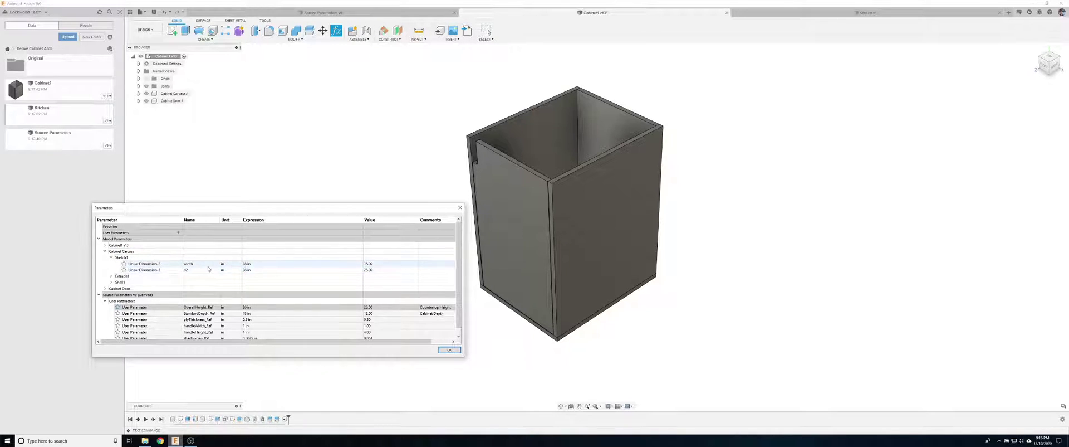
pyautogui.click(249, 272)
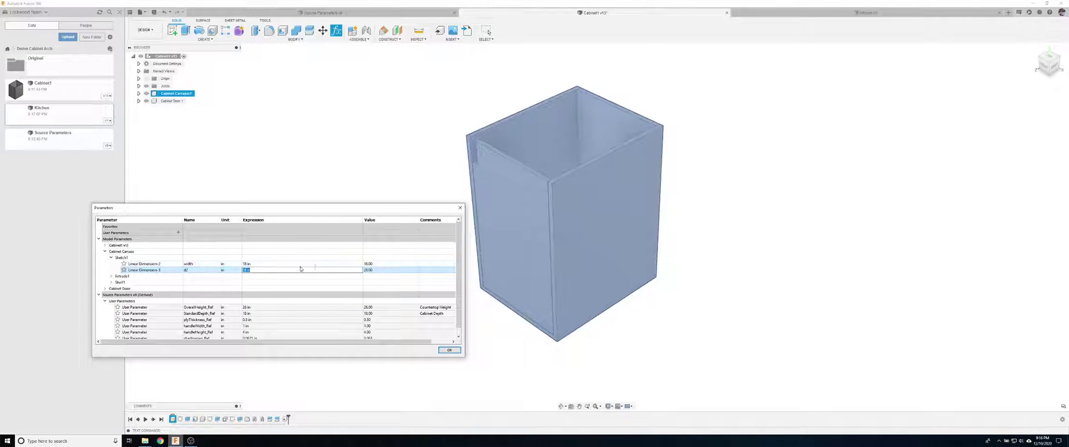
pyautogui.write('hig')
pyautogui.press('BackSpace')
pyautogui.press('BackSpace')
pyautogui.press('BackSpace')
pyautogui.press('Escape')
# Browse the OverallHeight_Ref, StandardDepth_Ref and shadowgap_Ref rows, then reopen the parameter table.
pyautogui.click(118, 307)
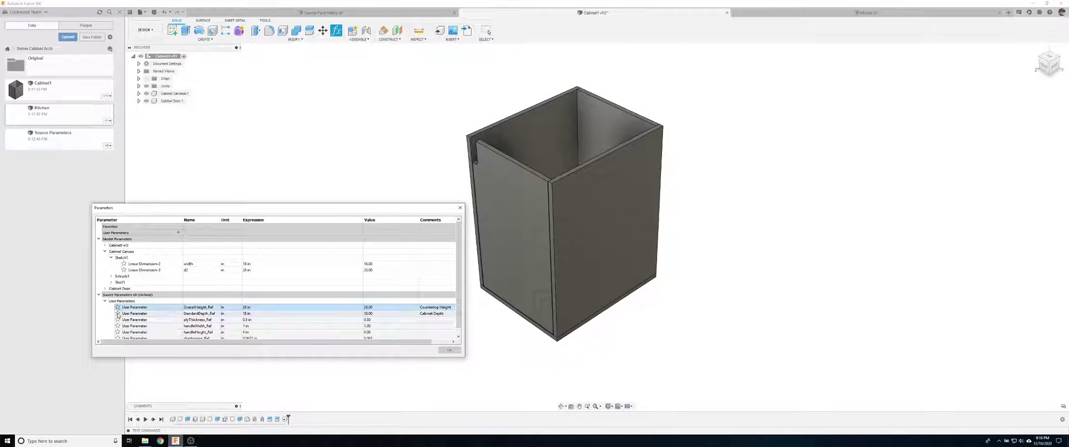
pyautogui.click(118, 313)
pyautogui.scroll(-1, 140, 325)
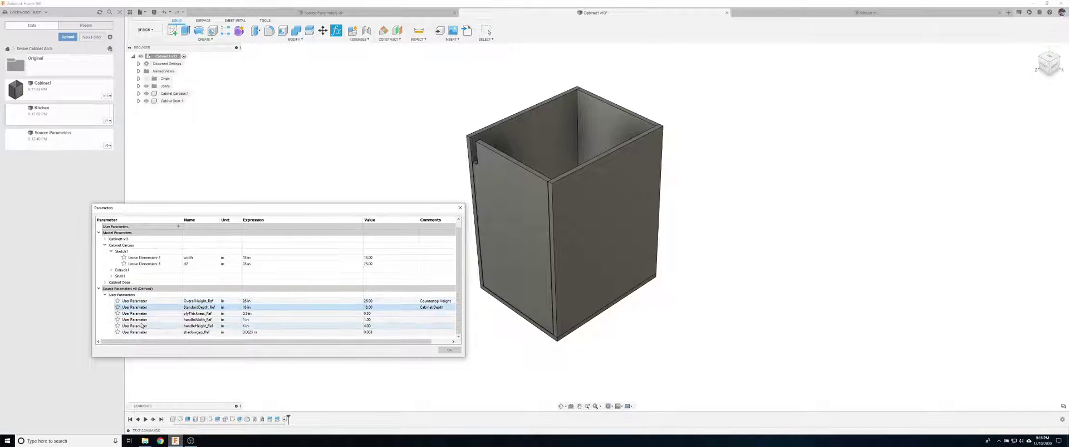
pyautogui.click(119, 332)
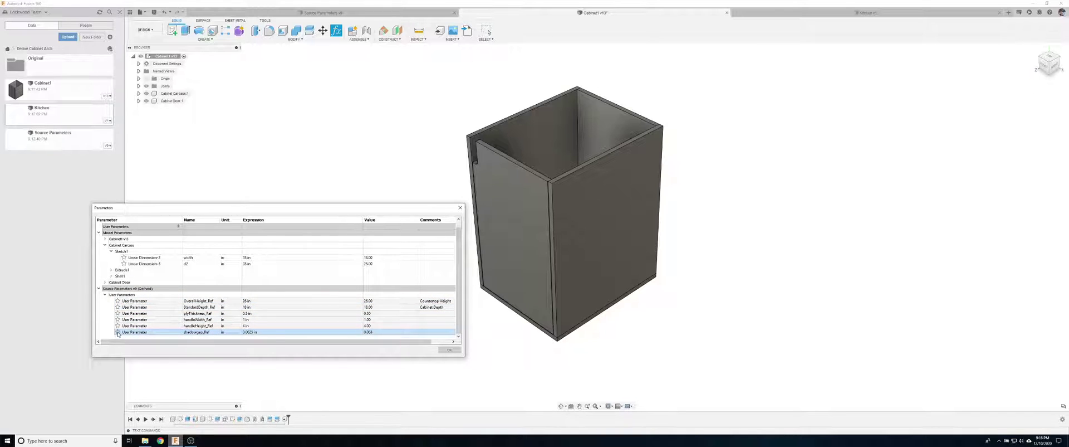
pyautogui.press('Up')
pyautogui.press('Up')
pyautogui.press('Up')
pyautogui.press('Up')
pyautogui.press('Up')
pyautogui.press('Up')
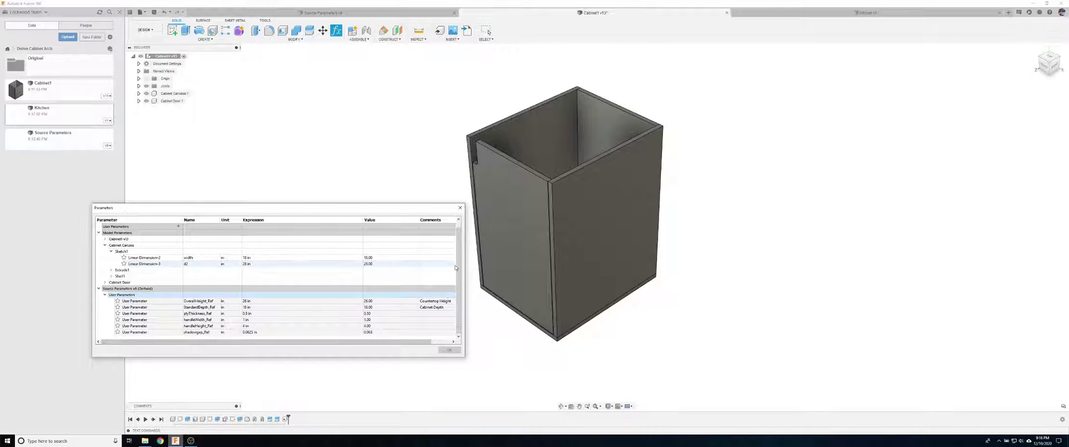
pyautogui.click(460, 207)
pyautogui.click(336, 30)
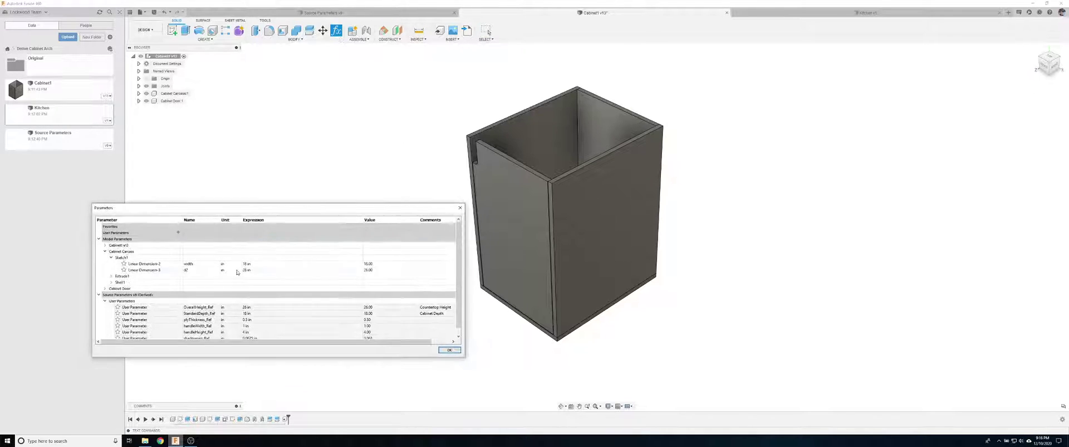
# Star all six derived _Ref parameters, OverallHeight_Ref through shadowgap_Ref, as favourites.
pyautogui.click(117, 307)
pyautogui.click(118, 319)
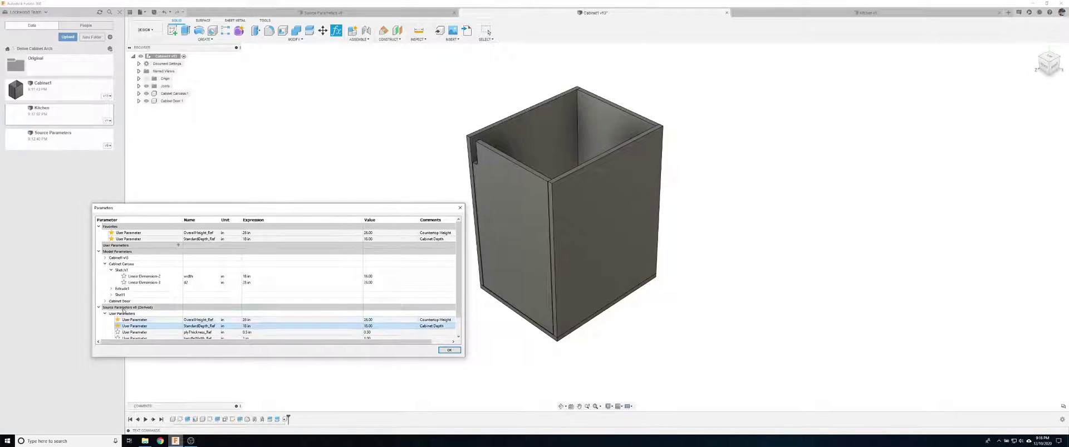
pyautogui.scroll(-1, 123, 311)
pyautogui.click(118, 313)
pyautogui.click(118, 319)
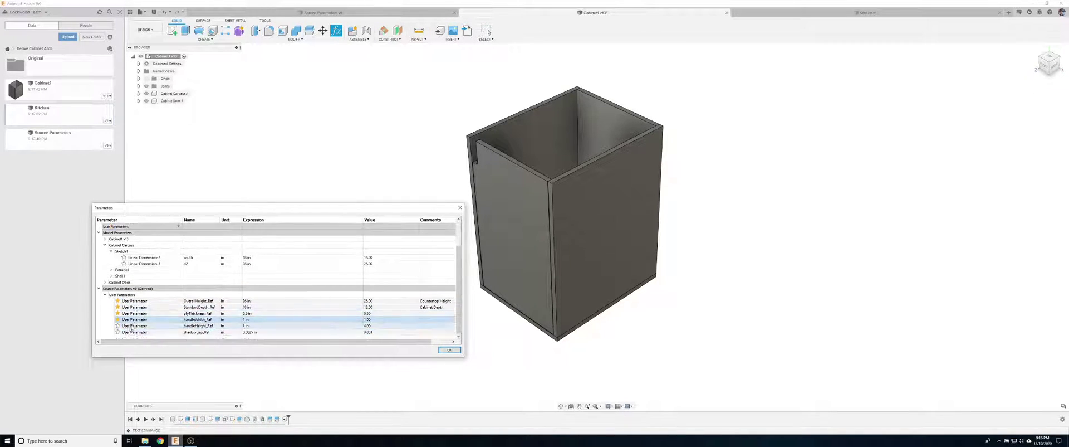
pyautogui.click(118, 326)
pyautogui.click(117, 332)
# Drive carcass height with OverallHeight_Ref, depth with StandardDepth_Ref, and shell thickness with plyThickness_Ref.
pyautogui.click(256, 263)
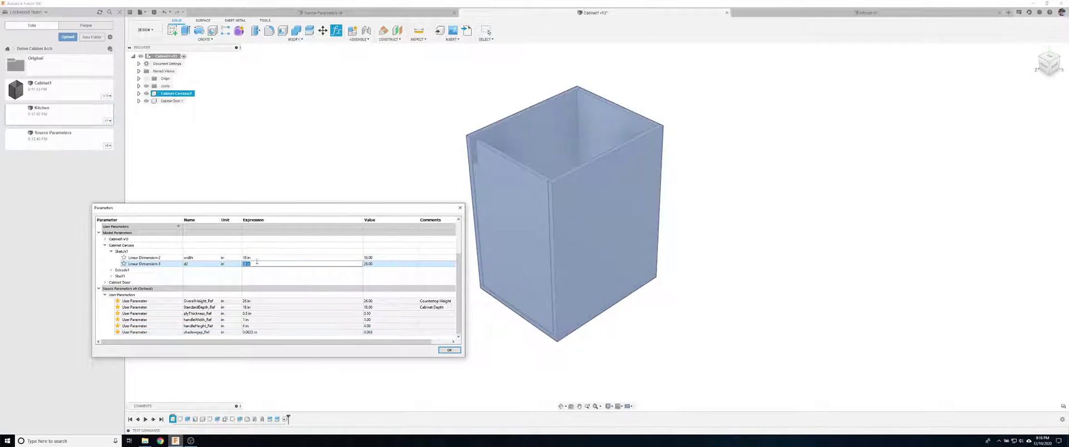
pyautogui.write('he')
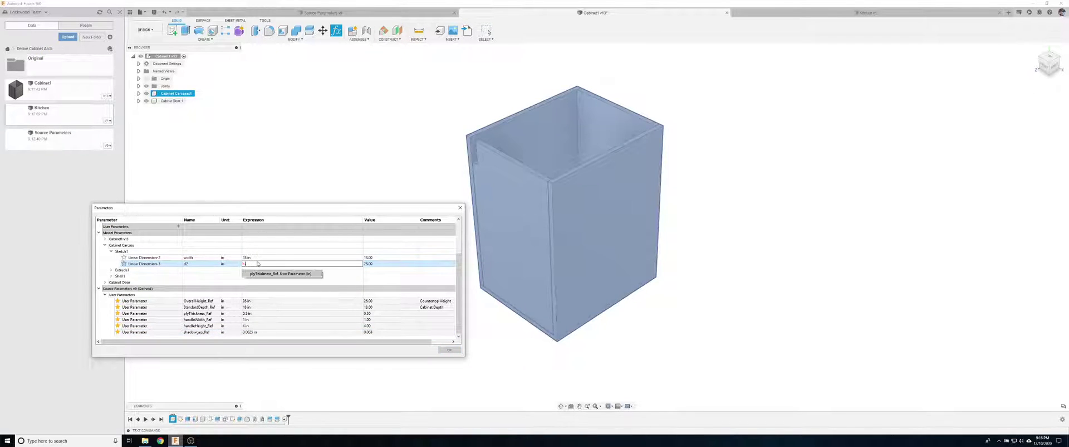
pyautogui.press('Down')
pyautogui.press('Return')
pyautogui.press('Return')
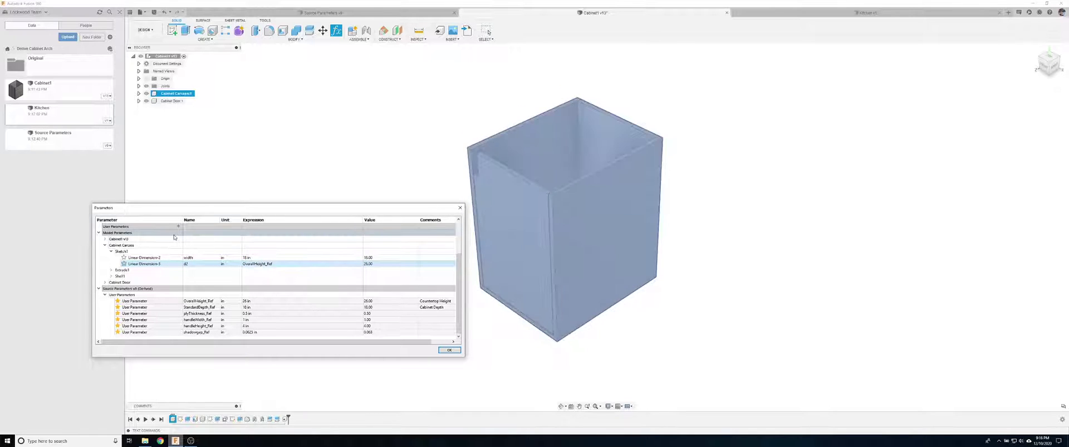
pyautogui.click(111, 271)
pyautogui.click(279, 275)
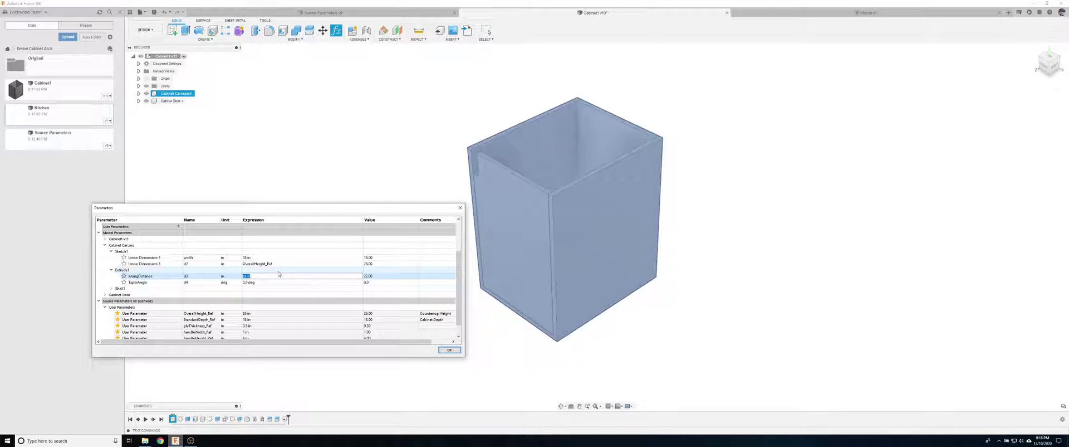
pyautogui.write('StandardDepth_Ref')
pyautogui.press('Return')
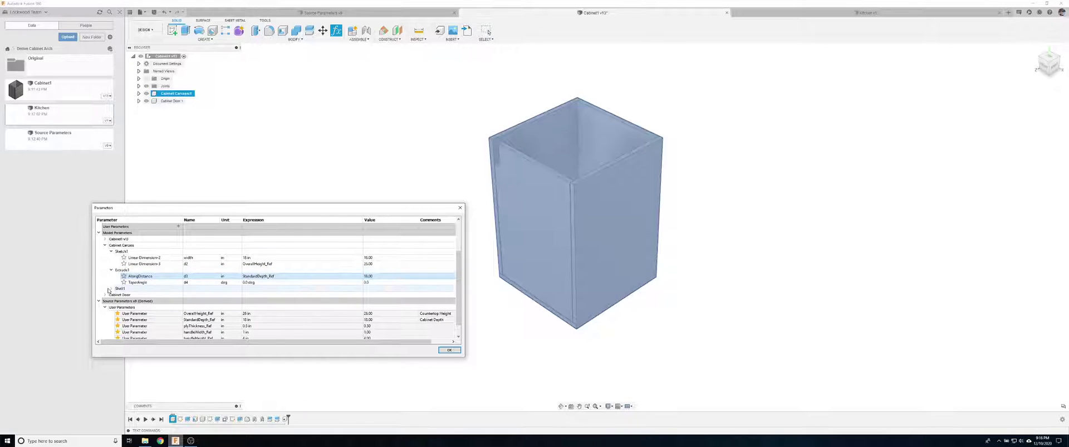
pyautogui.click(111, 288)
pyautogui.click(248, 294)
pyautogui.write('plyThickness_Ref')
pyautogui.press('Return')
pyautogui.press('Return')
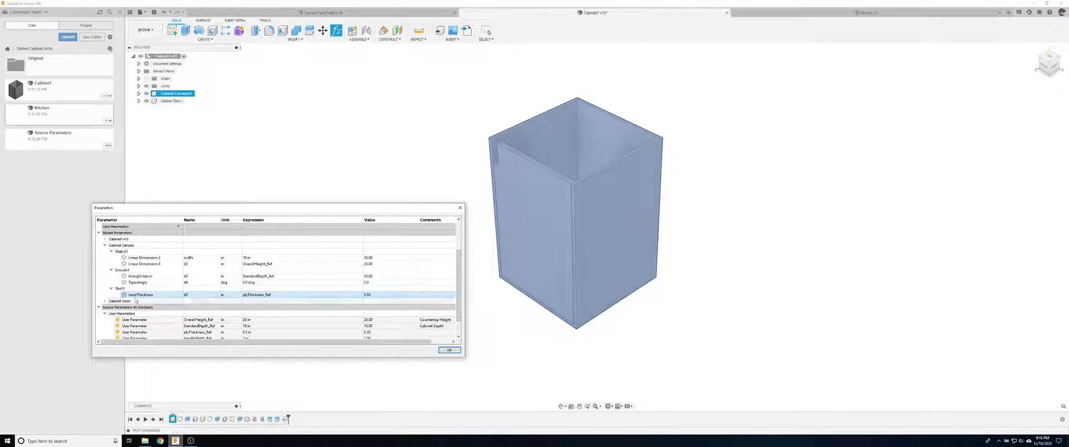
# Drive the door thickness with plyThickness_Ref and the OffsetFaces1 distance with shadowgap_Ref.
pyautogui.click(105, 301)
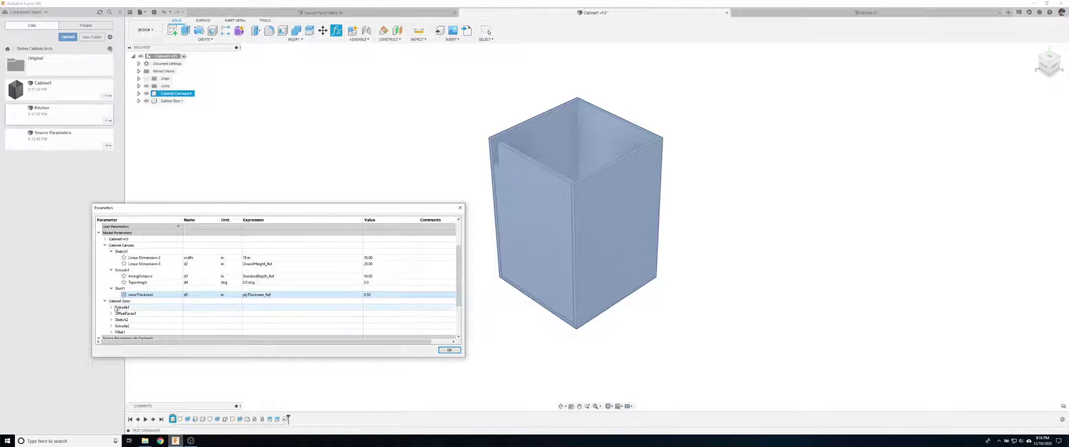
pyautogui.click(111, 307)
pyautogui.click(250, 313)
pyautogui.write('-ply')
pyautogui.press('Return')
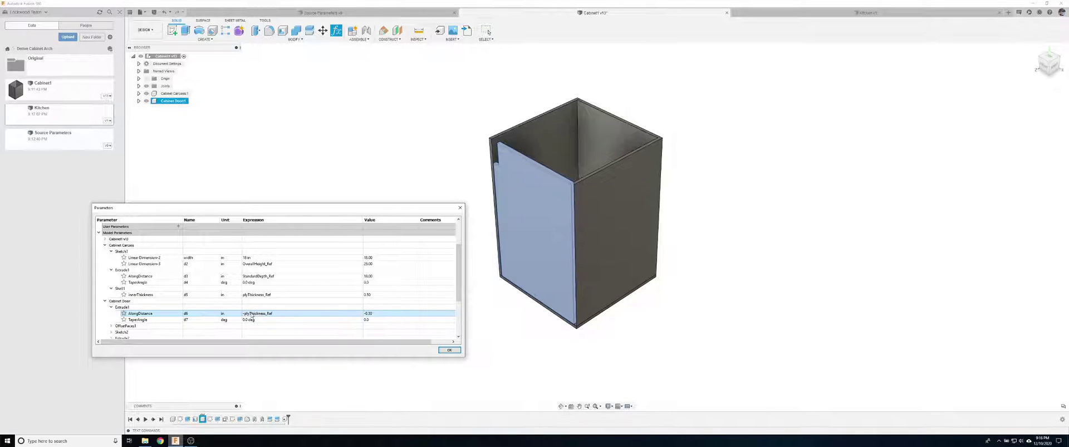
pyautogui.click(112, 325)
pyautogui.scroll(-2, 167, 312)
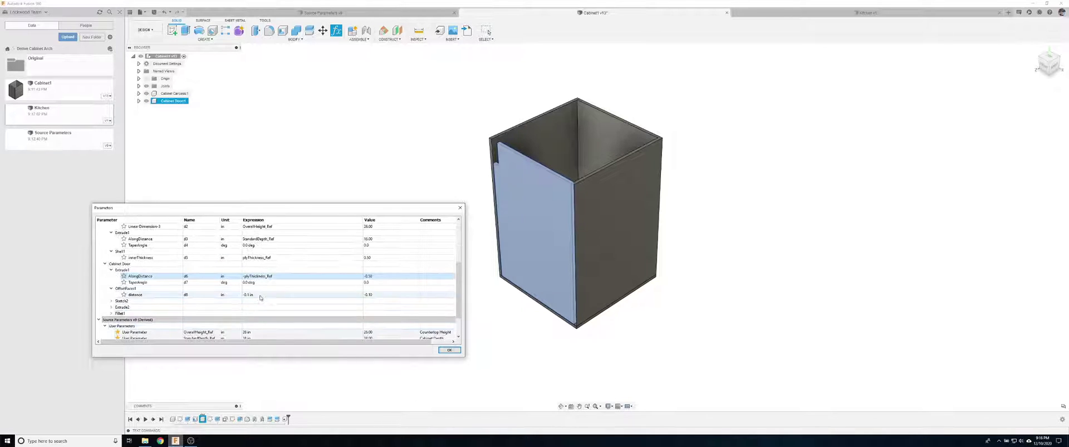
pyautogui.click(260, 294)
pyautogui.write('sha')
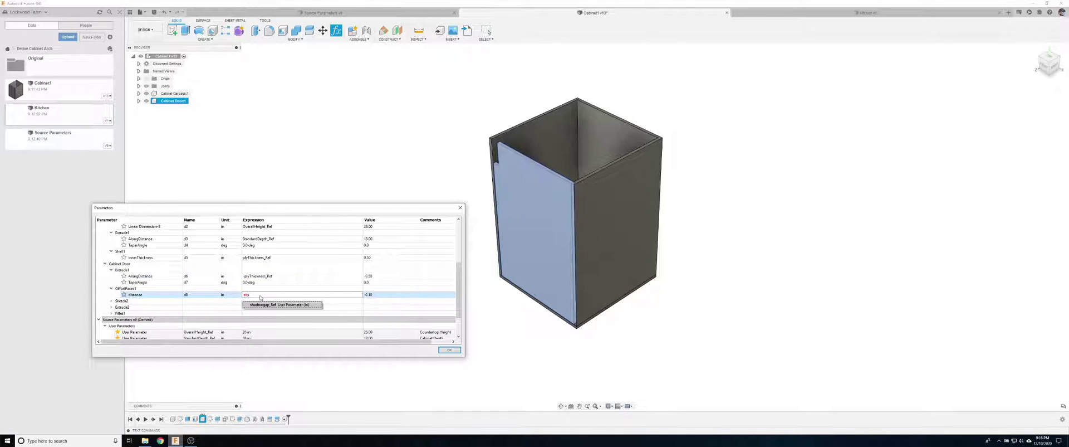
pyautogui.press('Return')
# Set the door's Sketch2 dimension d9 to handleWidth_Ref.
pyautogui.press('Return')
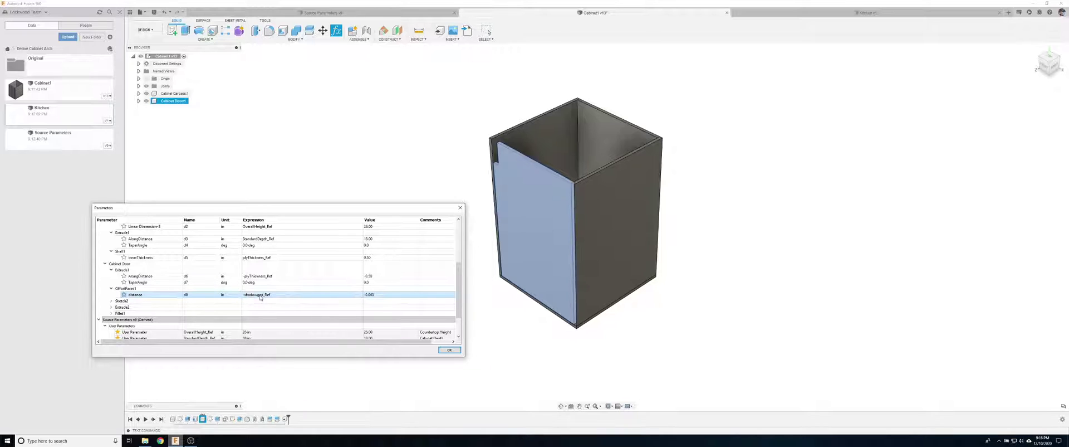
pyautogui.click(112, 301)
pyautogui.click(259, 307)
pyautogui.write('han')
pyautogui.press('Return')
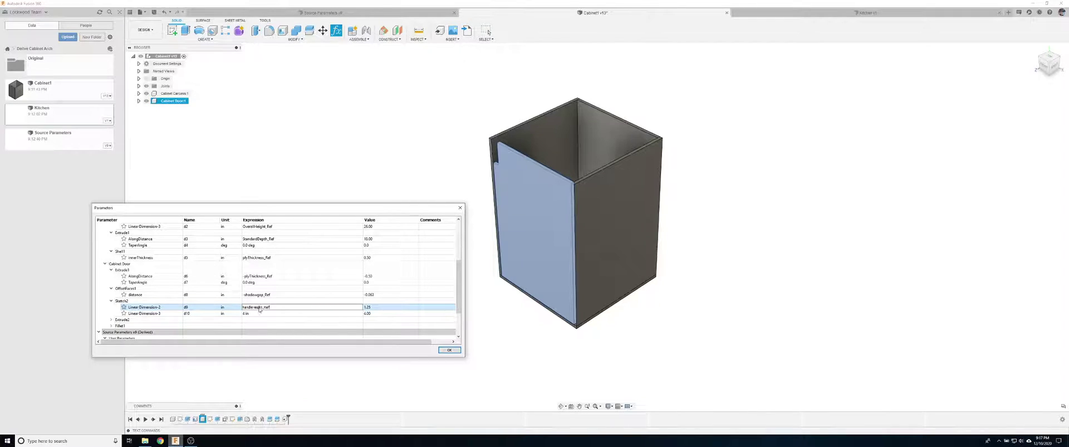
pyautogui.press('Return')
pyautogui.click(259, 307)
pyautogui.write('han')
pyautogui.press('Down')
pyautogui.press('Return')
pyautogui.press('Return')
# Set dimension d10 to handleHeight_Ref and apply the parameter changes.
pyautogui.click(251, 314)
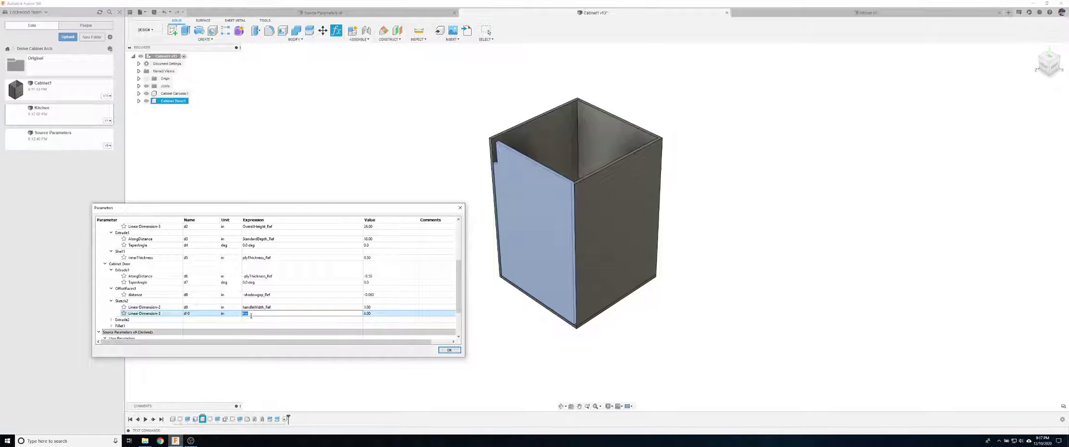
pyautogui.write('hand')
pyautogui.press('Return')
pyautogui.press('Return')
pyautogui.click(121, 319)
pyautogui.scroll(-2, 121, 319)
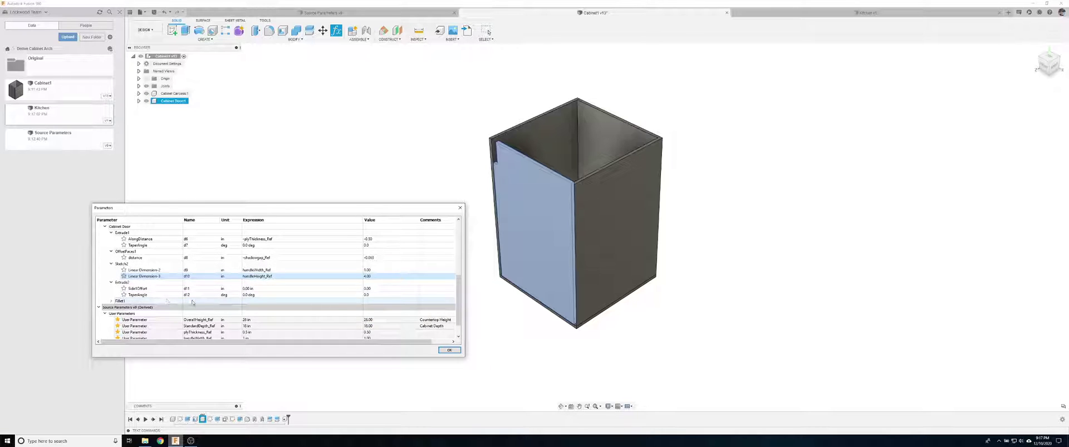
pyautogui.click(449, 349)
# Save new versions of both the Cabinet1 and Source Parameters designs.
pyautogui.keyDown('shift'); pyautogui.moveTo(524, 199); pyautogui.dragTo(492, 248, button='middle'); pyautogui.keyUp('shift')
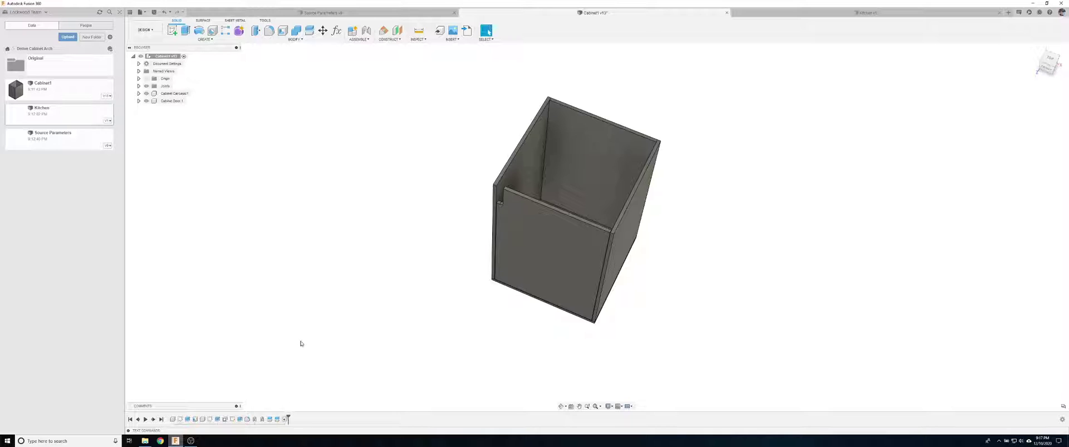
pyautogui.click(153, 11)
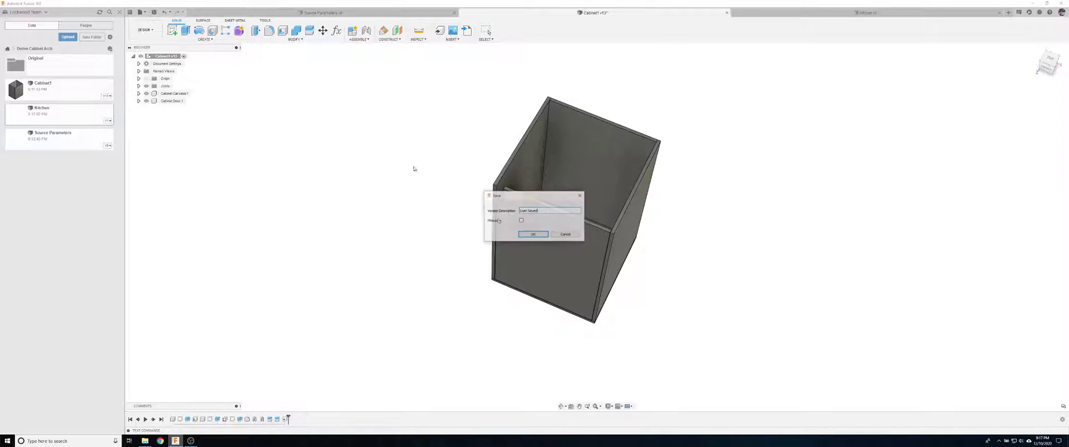
pyautogui.click(538, 239)
pyautogui.click(442, 12)
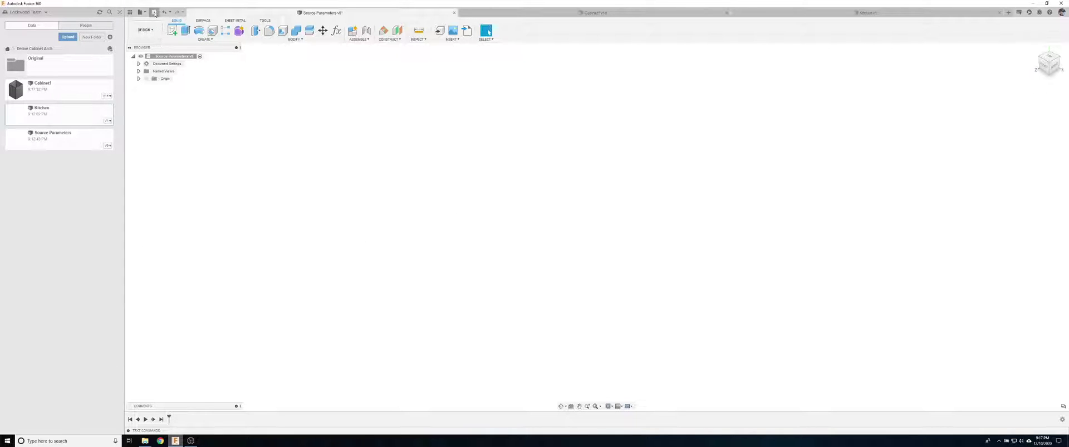
pyautogui.click(155, 11)
pyautogui.click(524, 232)
# Back in Cabinet1, save another version showing the updated cabinet.
pyautogui.click(597, 13)
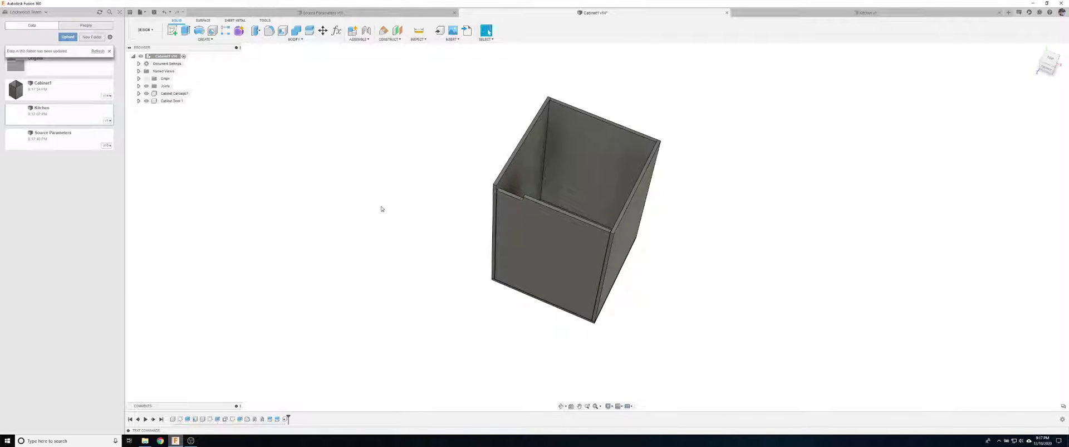
pyautogui.keyDown('shift'); pyautogui.moveTo(381, 209); pyautogui.dragTo(612, 129, button='middle'); pyautogui.keyUp('shift')
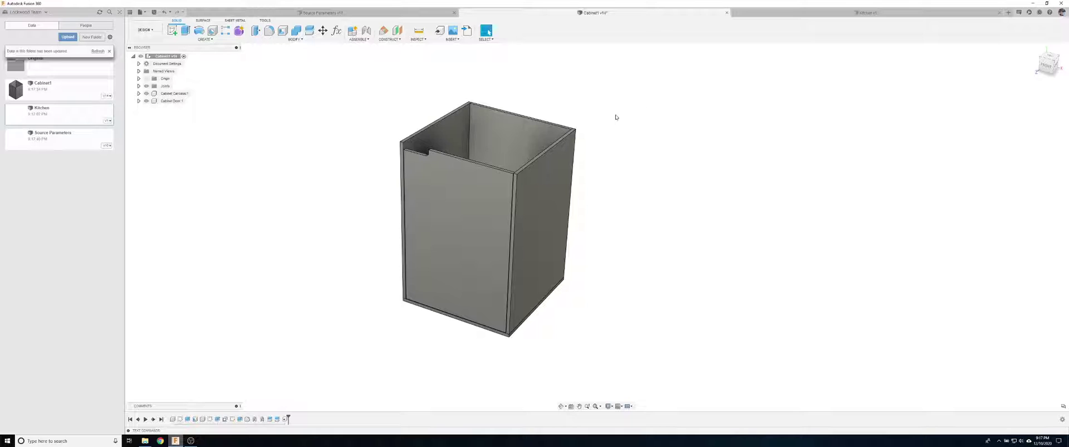
pyautogui.click(160, 12)
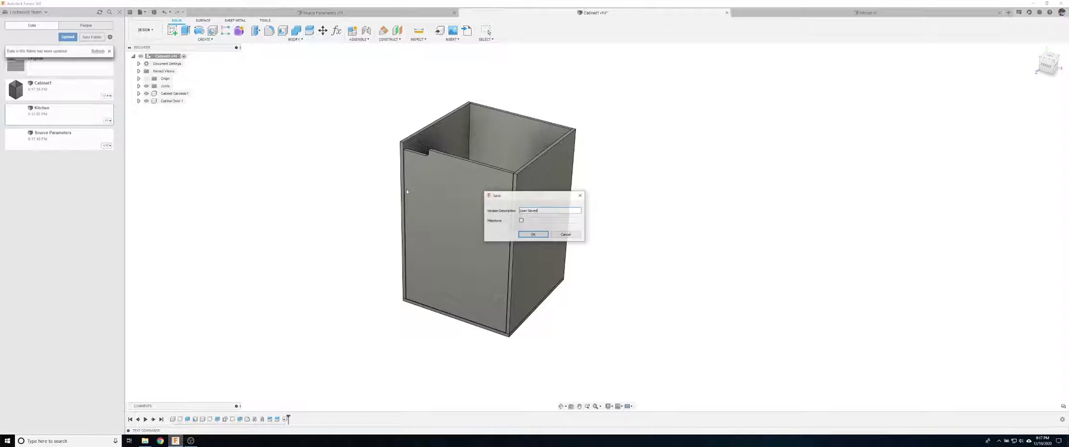
pyautogui.click(532, 232)
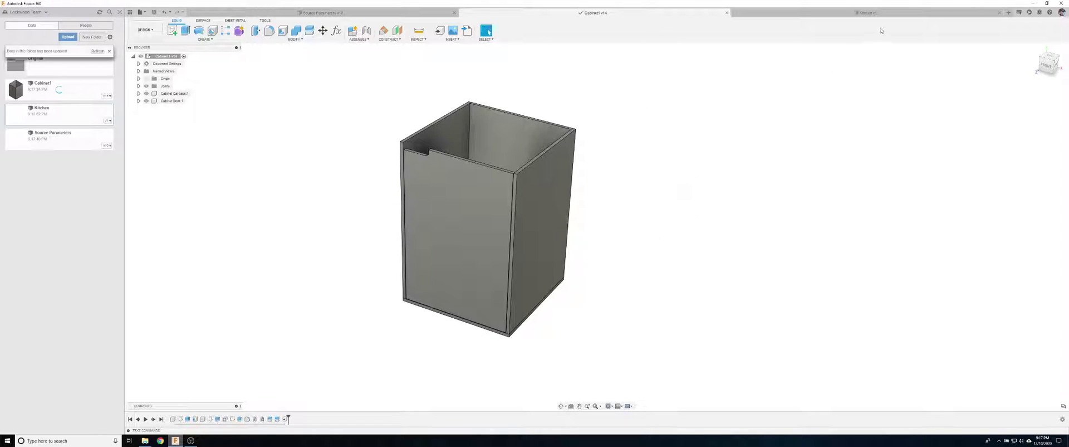
# Insert the Cabinet1 design from the project files into the Kitchen design.
pyautogui.click(869, 12)
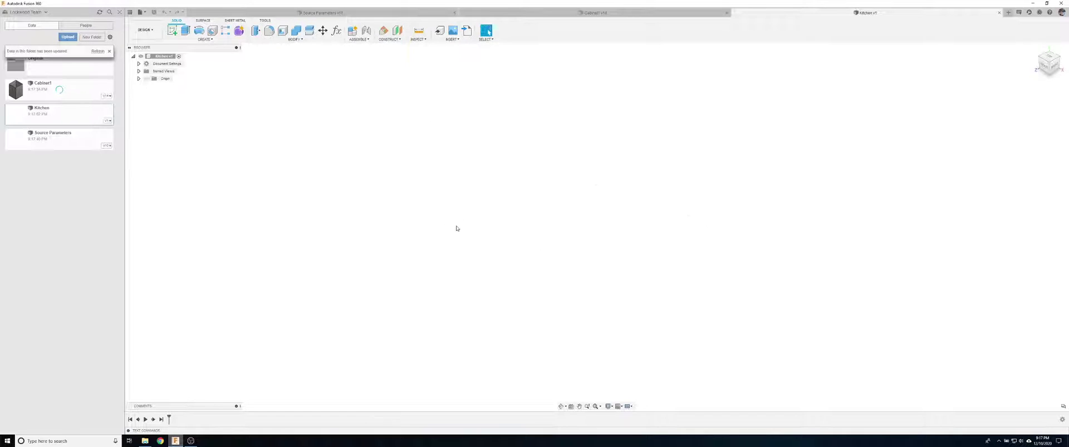
pyautogui.click(77, 95)
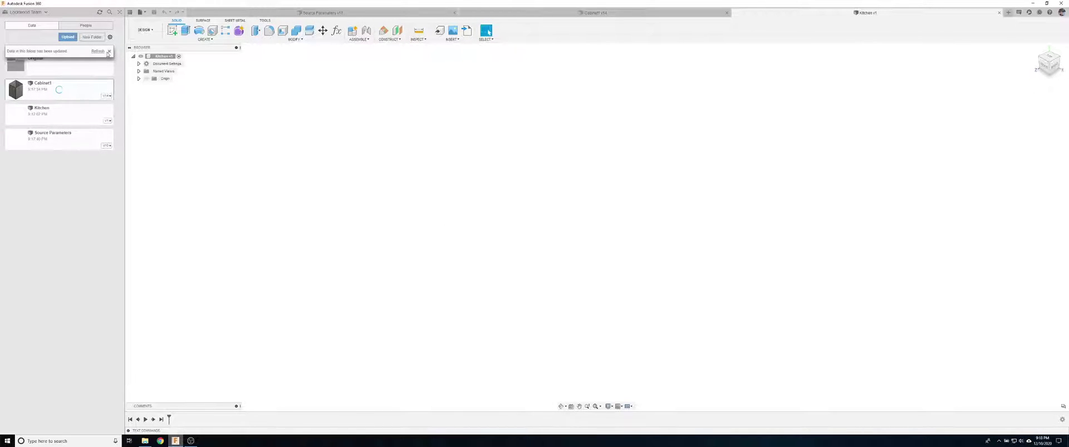
pyautogui.rightClick(63, 85)
pyautogui.click(75, 95)
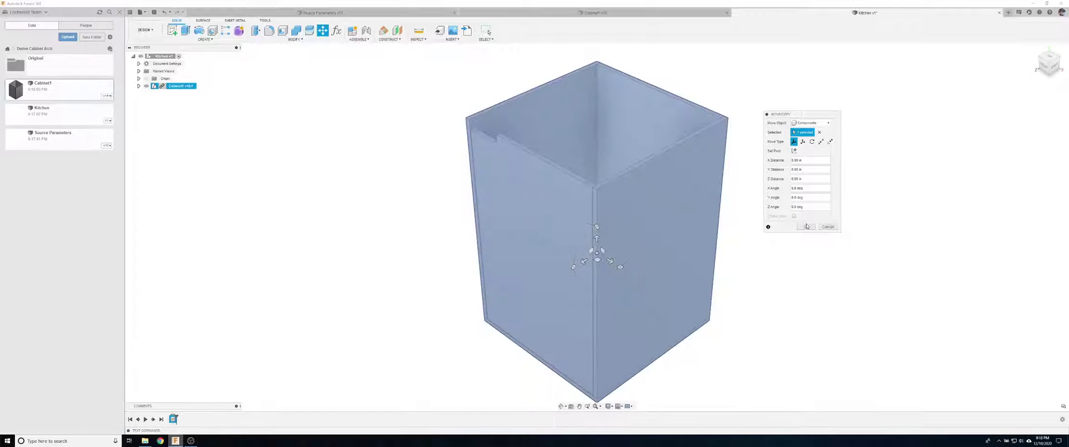
pyautogui.click(806, 226)
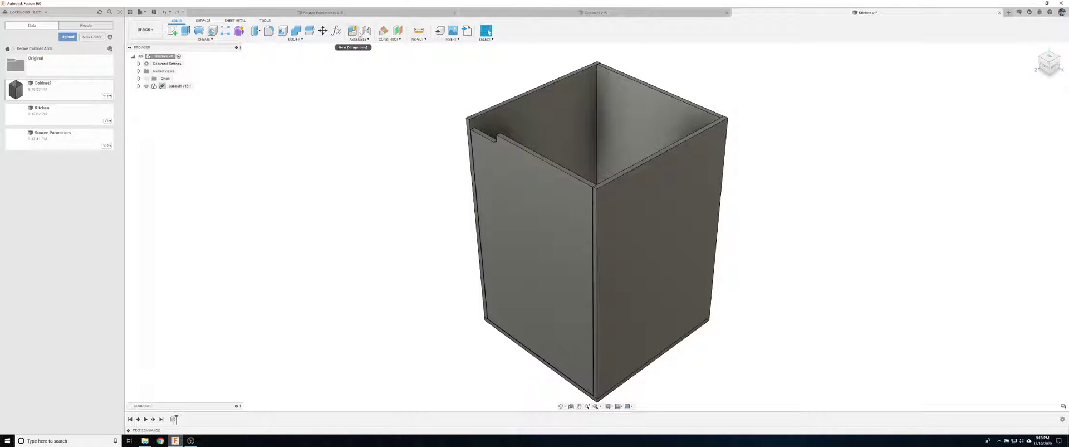
# Fix the Cabinet1 component in place with an as-built joint.
pyautogui.click(359, 39)
pyautogui.click(370, 62)
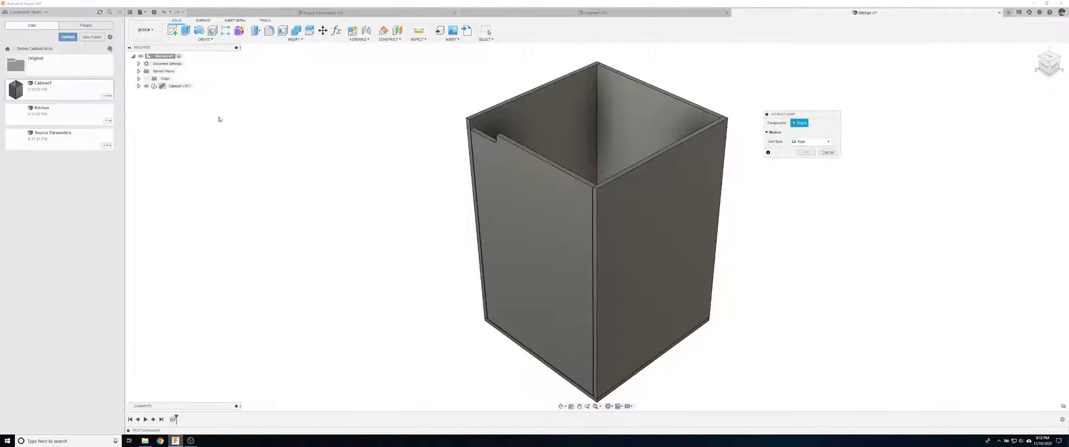
pyautogui.click(178, 86)
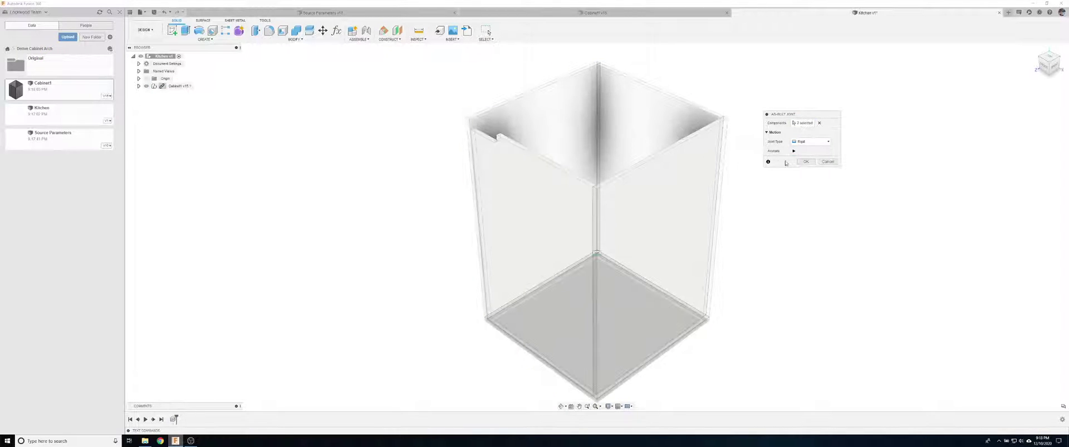
pyautogui.click(805, 161)
pyautogui.scroll(-2, 241, 167)
pyautogui.keyDown('shift'); pyautogui.moveTo(241, 167); pyautogui.dragTo(456, 152, button='middle'); pyautogui.keyUp('shift')
# Copy and paste Cabinet1, moving the copy -28.313 in along X.
pyautogui.rightClick(186, 94)
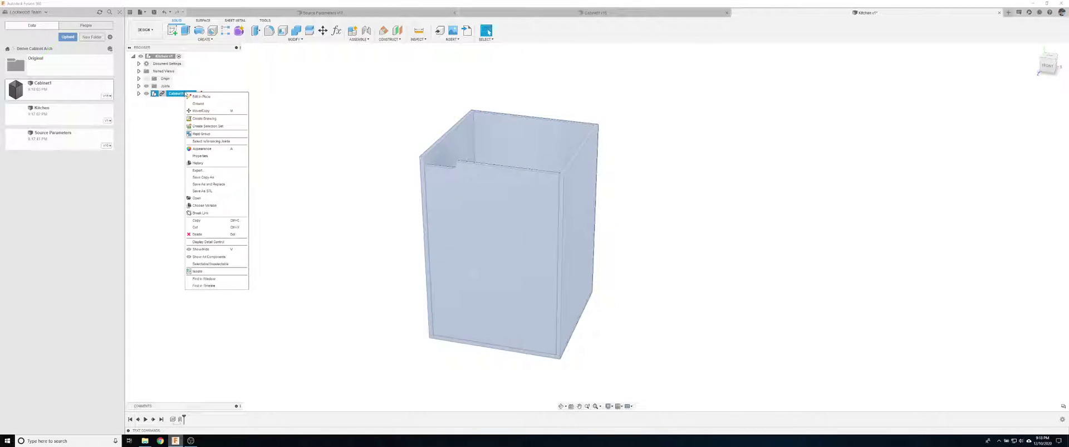
pyautogui.click(163, 111)
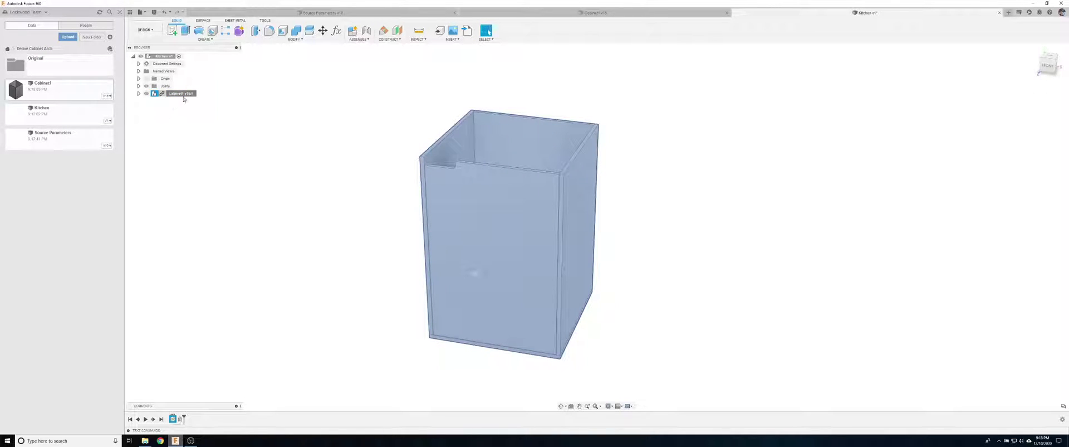
pyautogui.hotkey('ctrl', 'v')
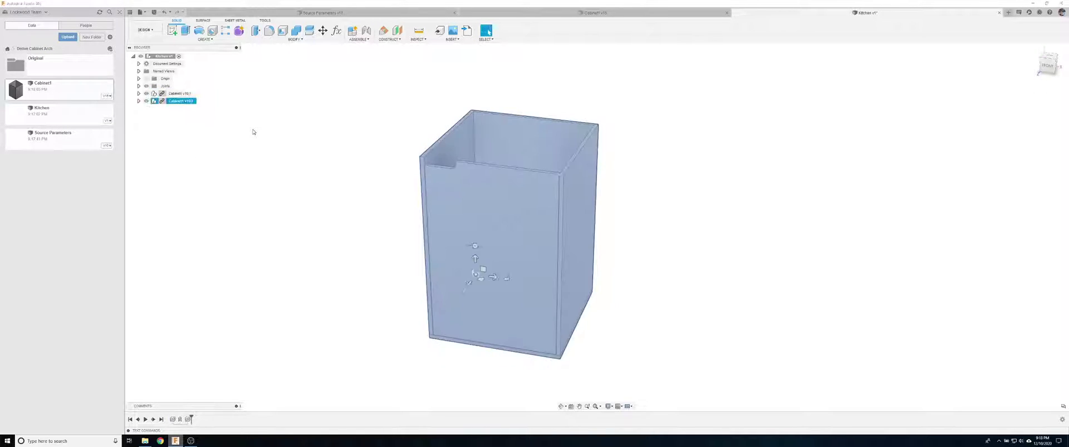
pyautogui.moveTo(493, 277); pyautogui.dragTo(321, 251)
pyautogui.click(812, 228)
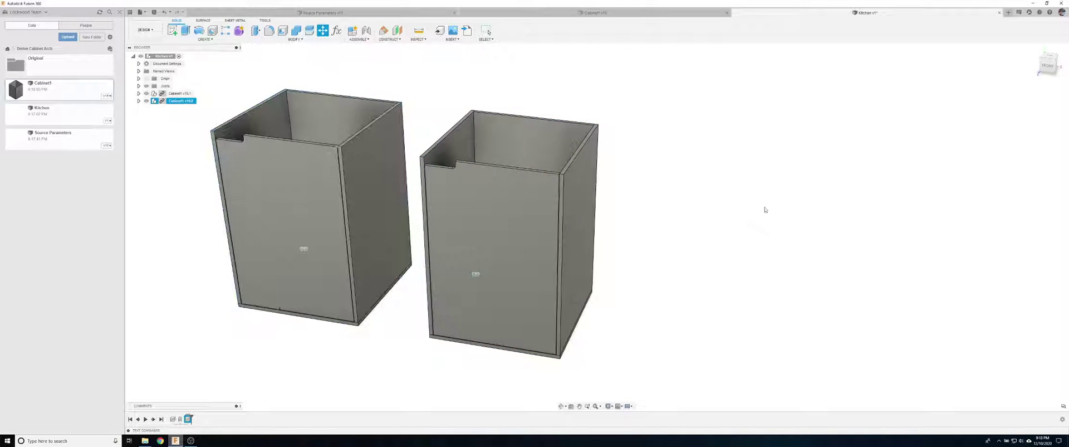
# Joint the two cabinets' sides together so they sit flush.
pyautogui.press('j')
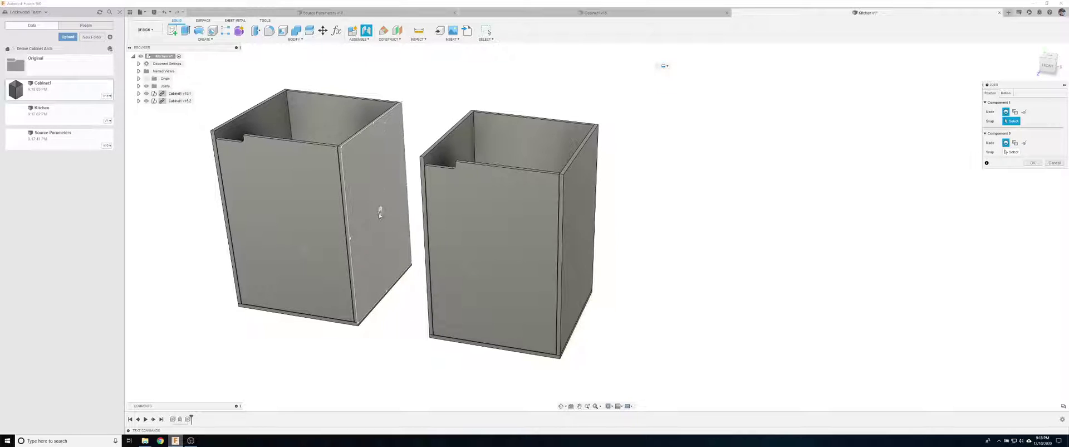
pyautogui.click(380, 216)
pyautogui.keyDown('shift'); pyautogui.moveTo(390, 234); pyautogui.dragTo(485, 256, button='middle'); pyautogui.keyUp('shift')
pyautogui.click(501, 264)
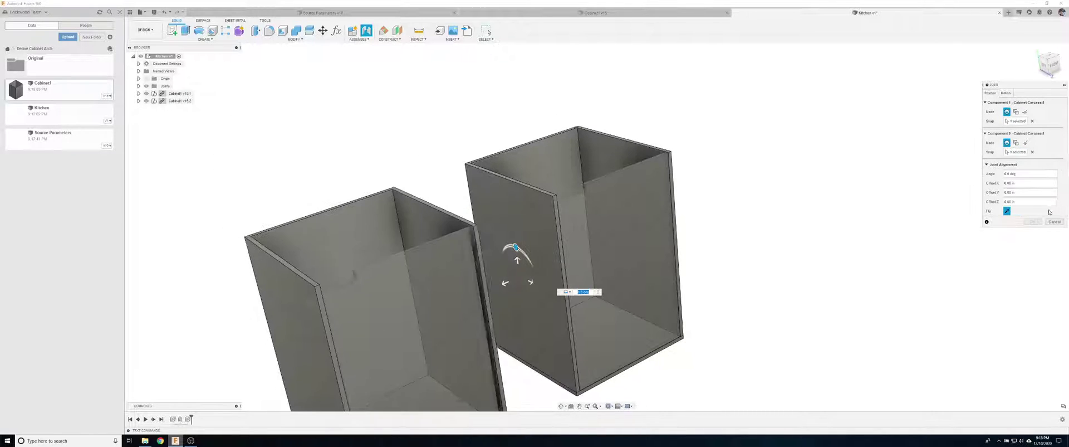
pyautogui.click(1033, 221)
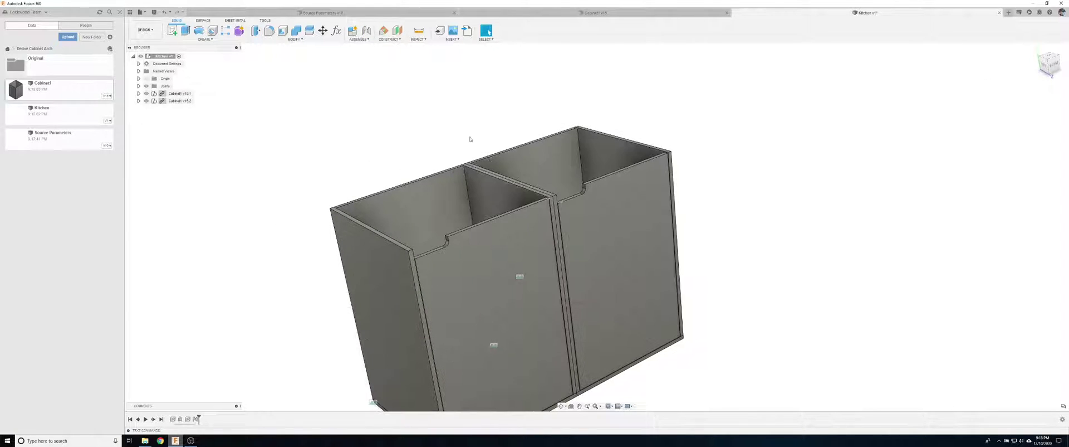
pyautogui.keyDown('shift'); pyautogui.moveTo(484, 150); pyautogui.dragTo(389, 183, button='middle'); pyautogui.keyUp('shift')
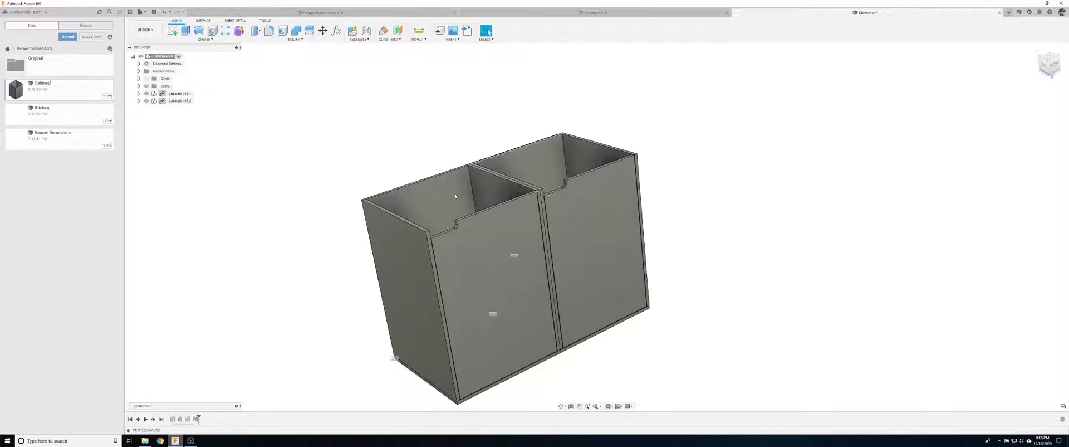
# Save the second cabinet copy as a new Cabinet2 design replacing it in Kitchen.
pyautogui.rightClick(184, 102)
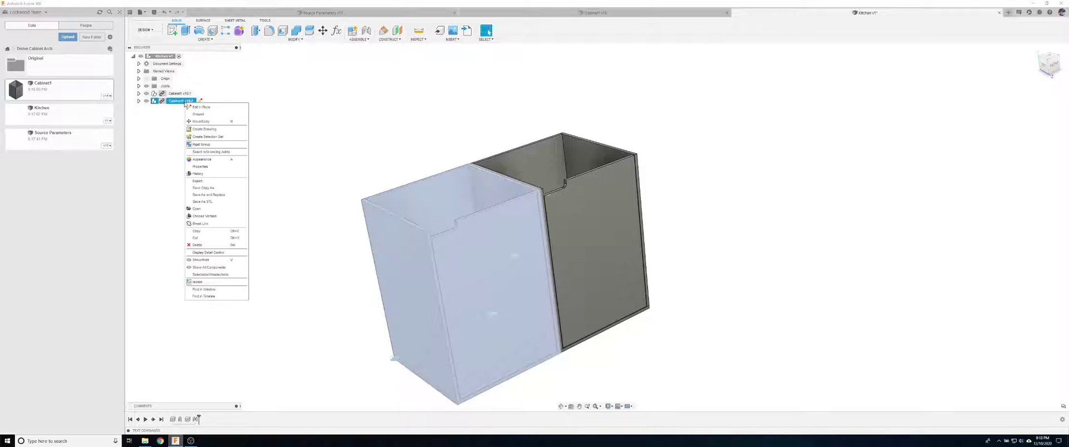
pyautogui.click(217, 195)
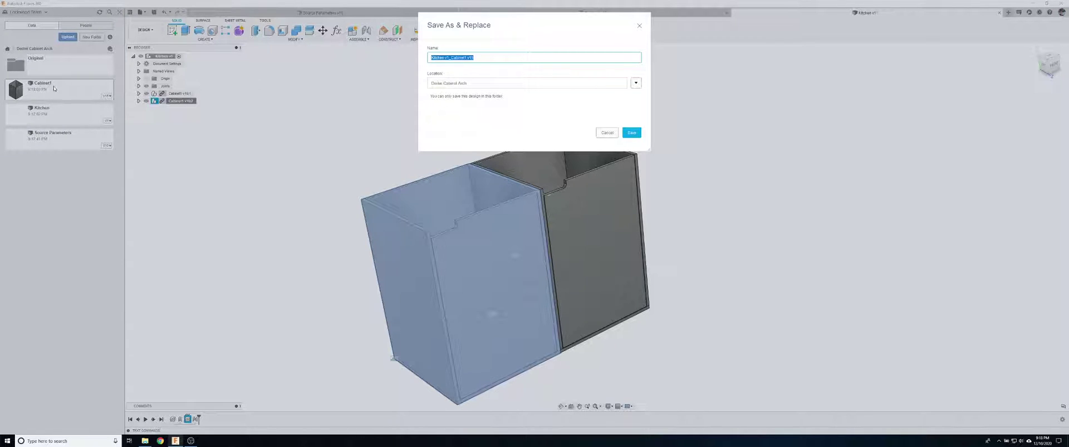
pyautogui.write('Cabinet2')
pyautogui.click(628, 131)
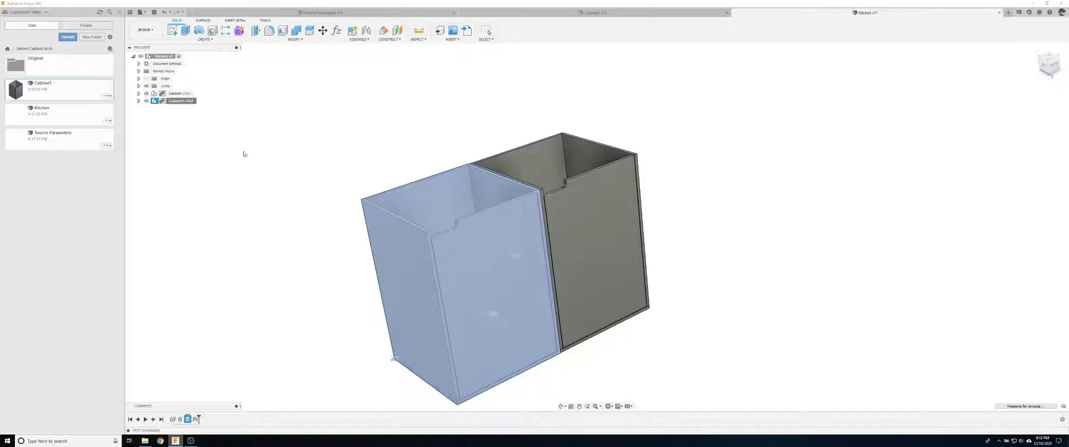
pyautogui.keyDown('shift'); pyautogui.moveTo(372, 129); pyautogui.dragTo(214, 157, button='middle'); pyautogui.keyUp('shift')
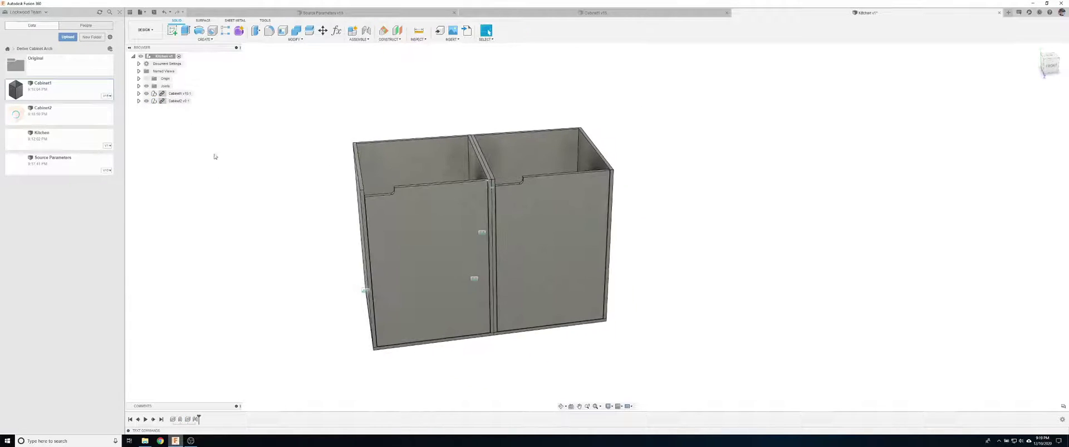
# Edit Cabinet2 in place and change its carcass width, Linear Dimension-2 in Sketch1, to 30 in.
pyautogui.click(181, 101)
pyautogui.click(198, 101)
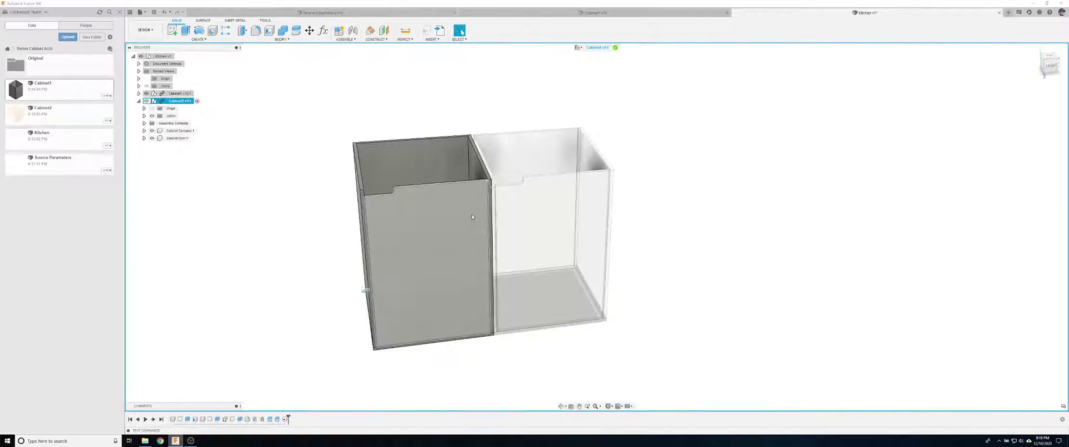
pyautogui.click(323, 31)
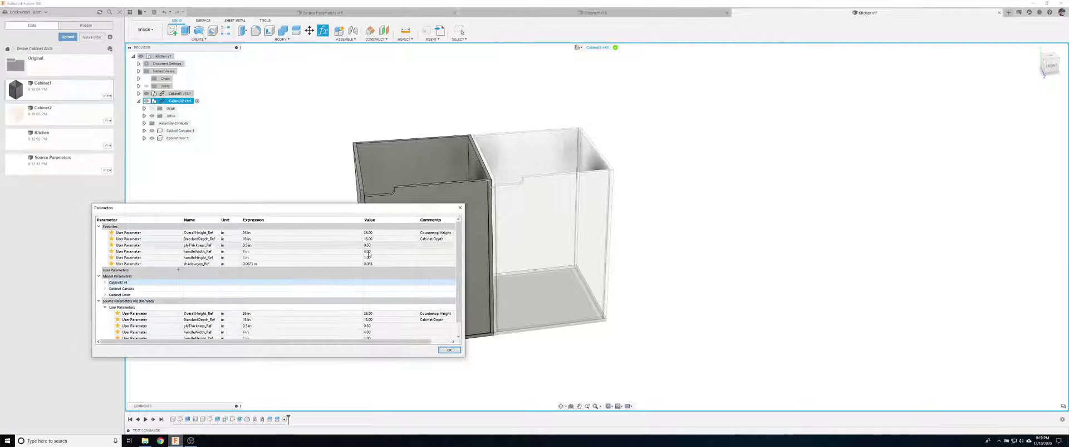
pyautogui.click(105, 282)
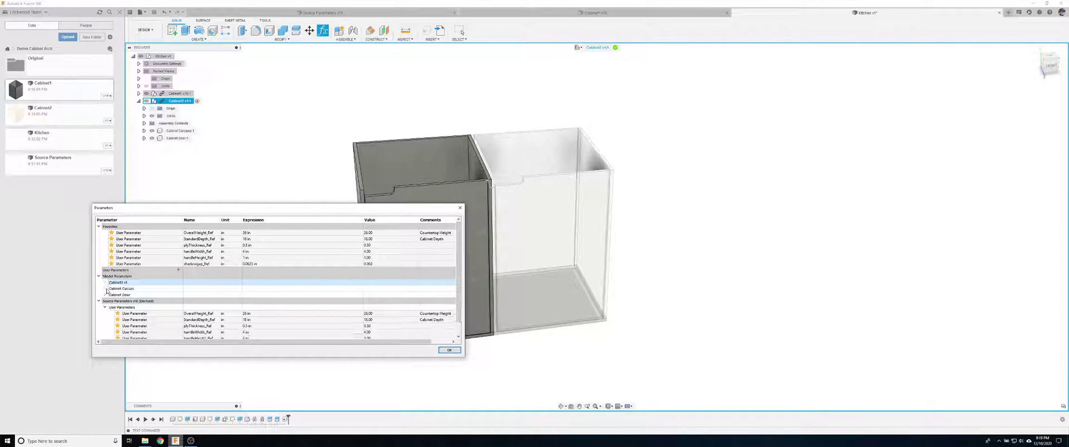
pyautogui.click(105, 288)
pyautogui.click(112, 294)
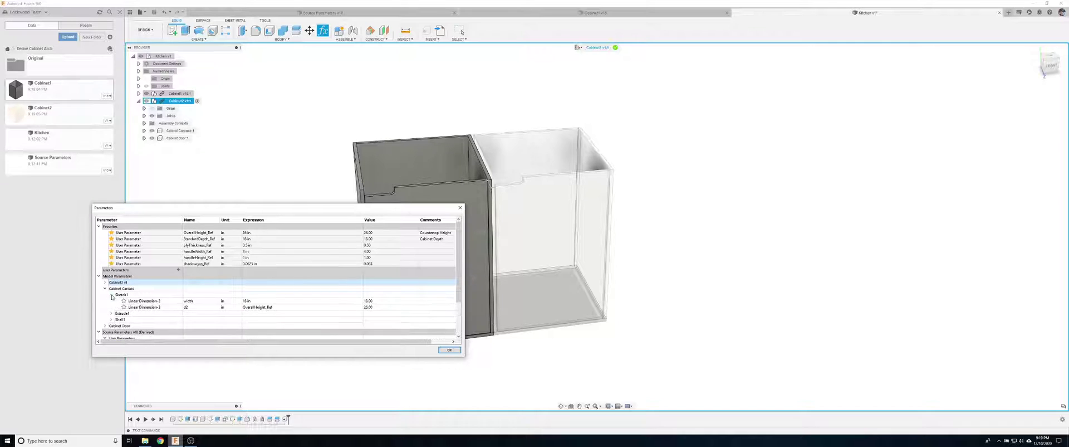
pyautogui.click(262, 302)
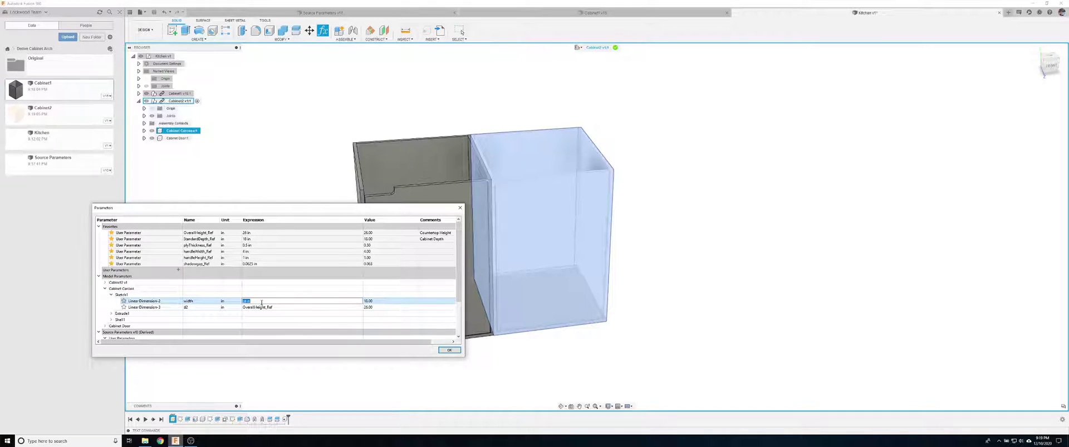
pyautogui.press('Return')
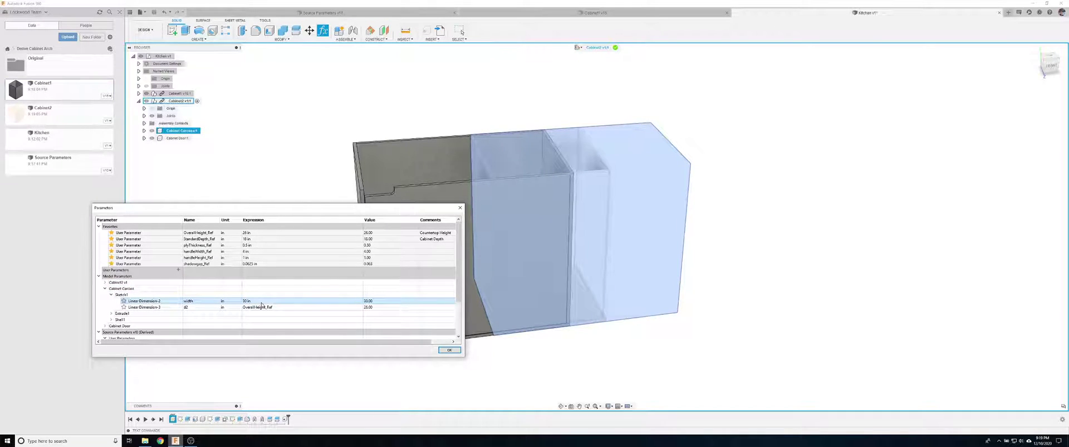
pyautogui.click(449, 350)
pyautogui.click(615, 48)
pyautogui.scroll(2, 504, 279)
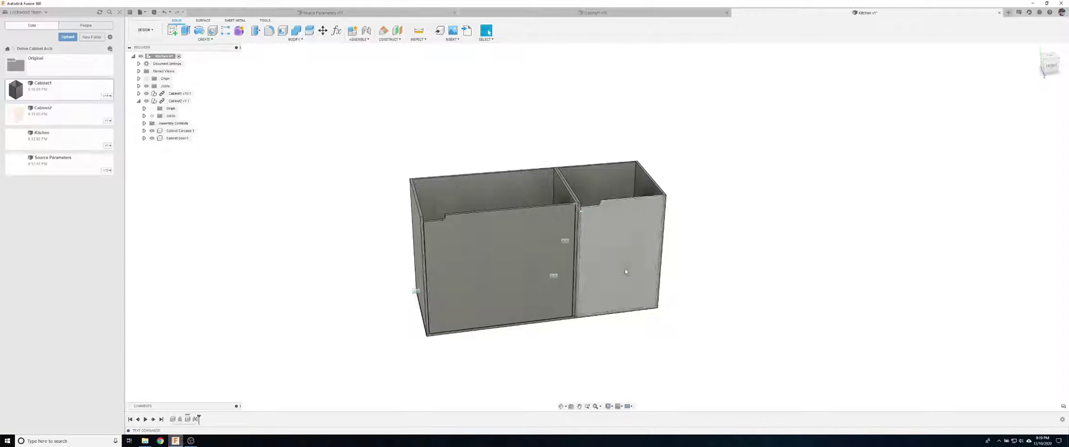
# Save the Kitchen design and close the Cabinet1 document.
pyautogui.click(153, 12)
pyautogui.click(534, 239)
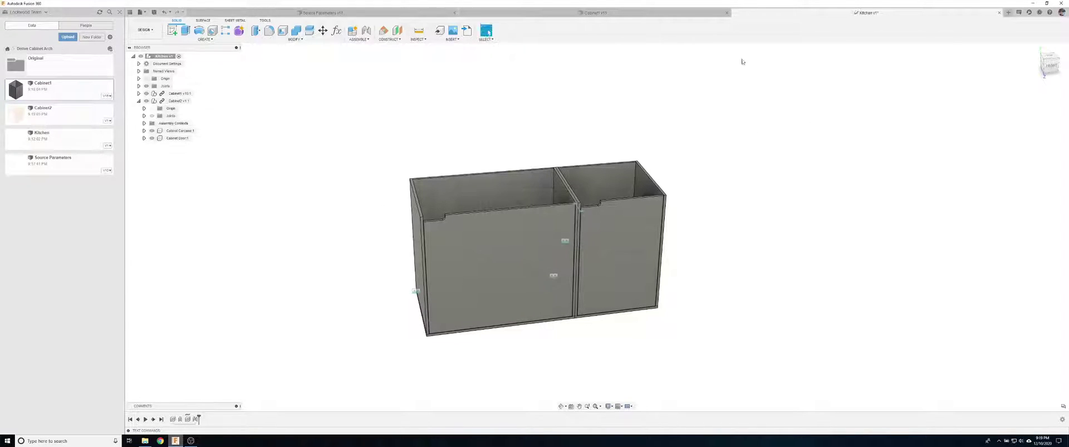
pyautogui.click(727, 12)
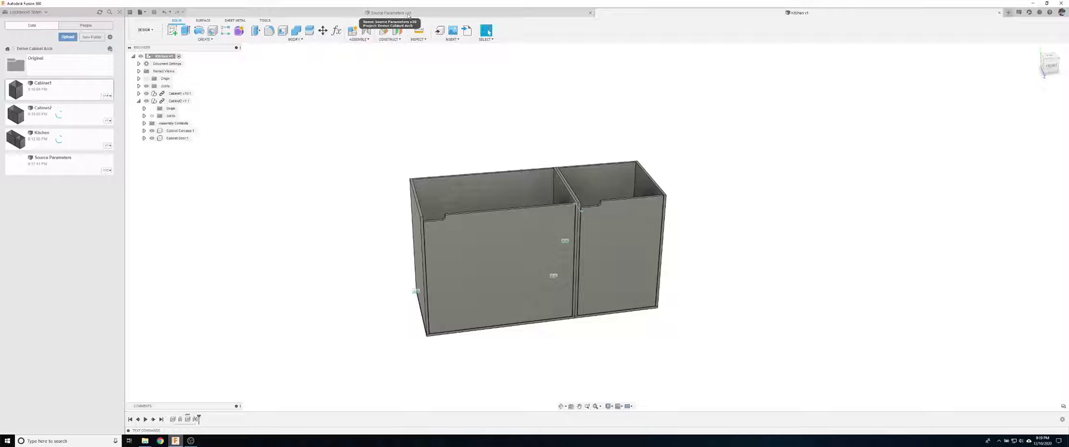
# Open Cabinet2 as its own document and review its parameter list.
pyautogui.click(368, 14)
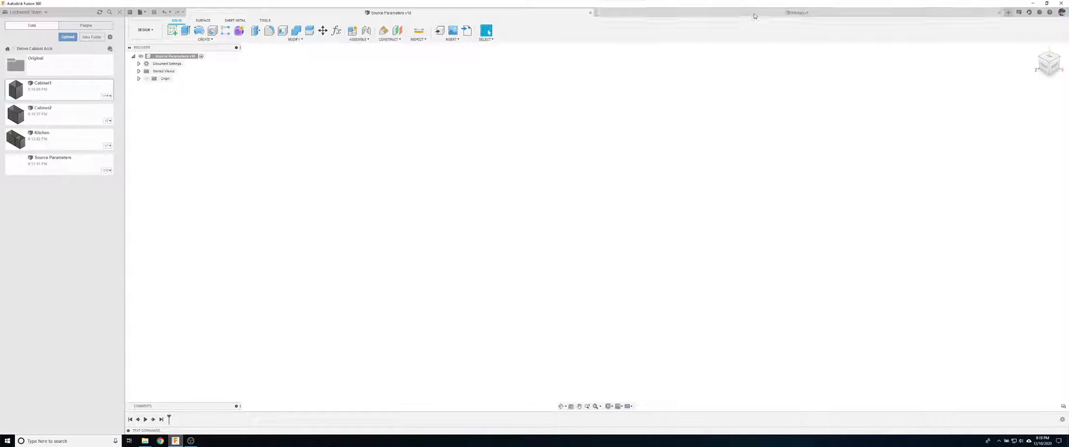
pyautogui.rightClick(169, 101)
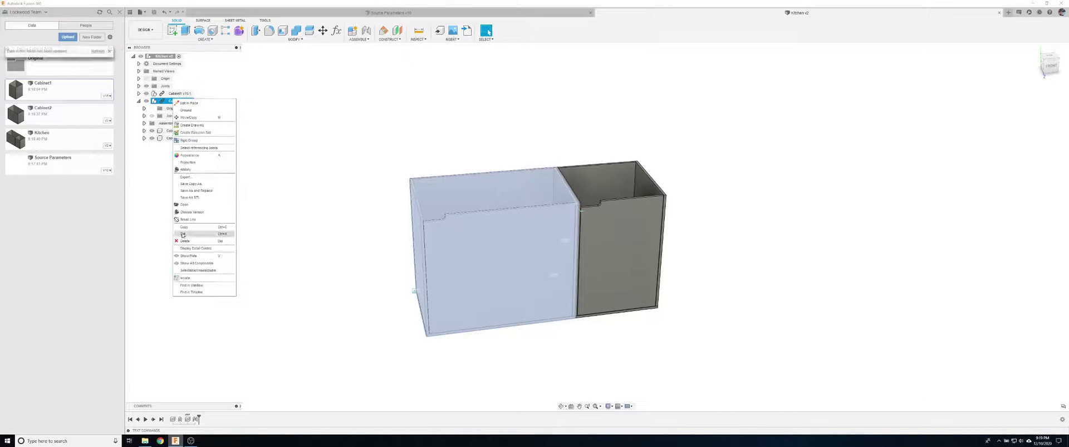
pyautogui.click(186, 204)
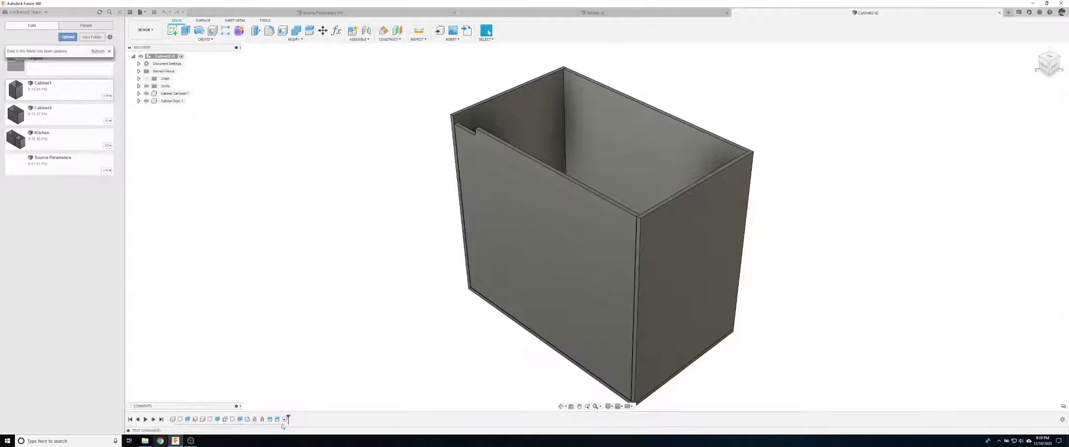
pyautogui.click(285, 418)
pyautogui.click(337, 30)
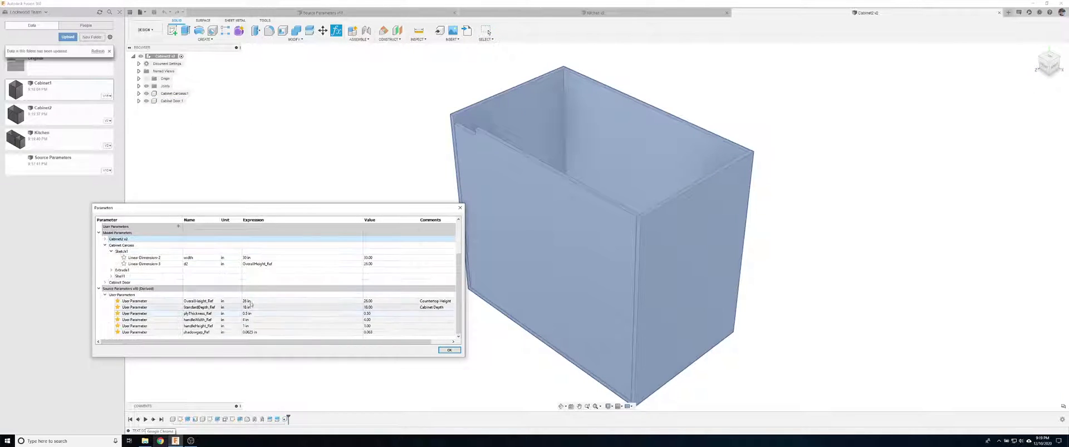
pyautogui.click(449, 351)
# Close the Cabinet2 document and switch to the Source Parameters document.
pyautogui.click(1000, 12)
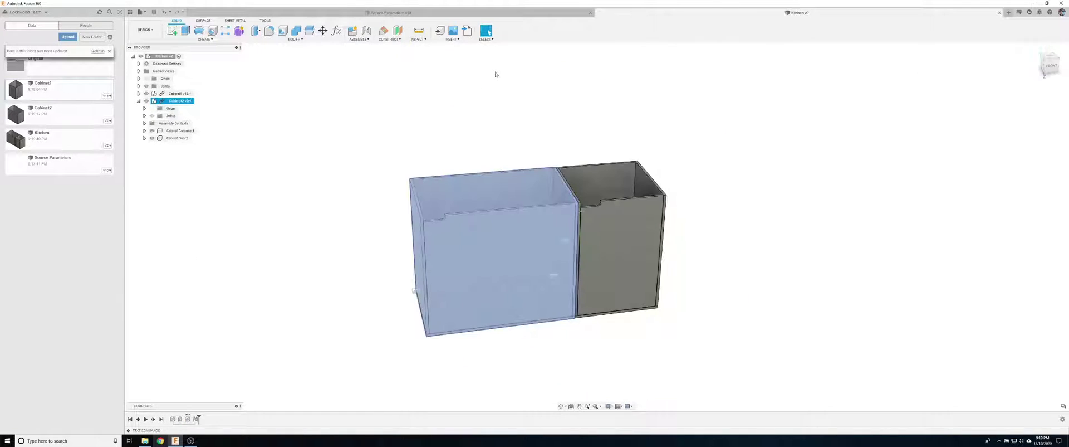
pyautogui.click(563, 92)
pyautogui.click(379, 12)
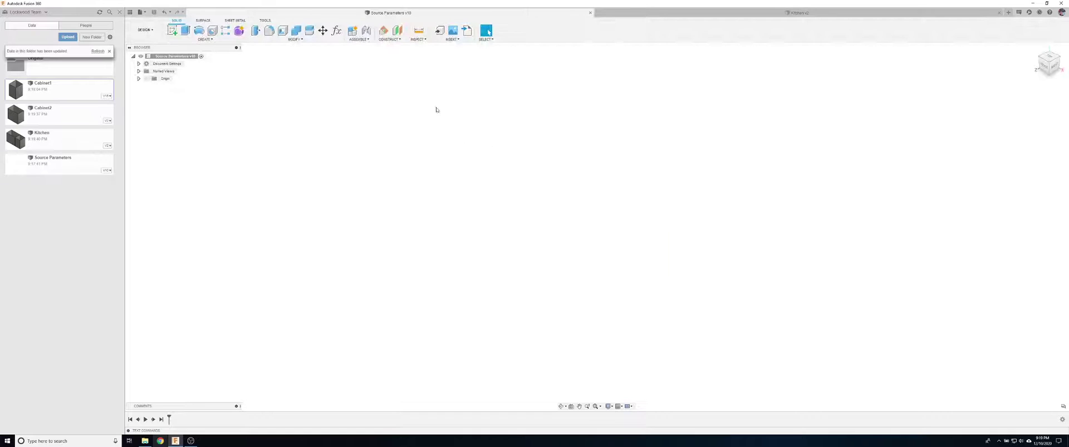
# Set OverallHeight 32, StandardDepth 24, plyThickness 0.72, handleWidth 6, shadowgap 0.125 in, and save.
pyautogui.click(336, 30)
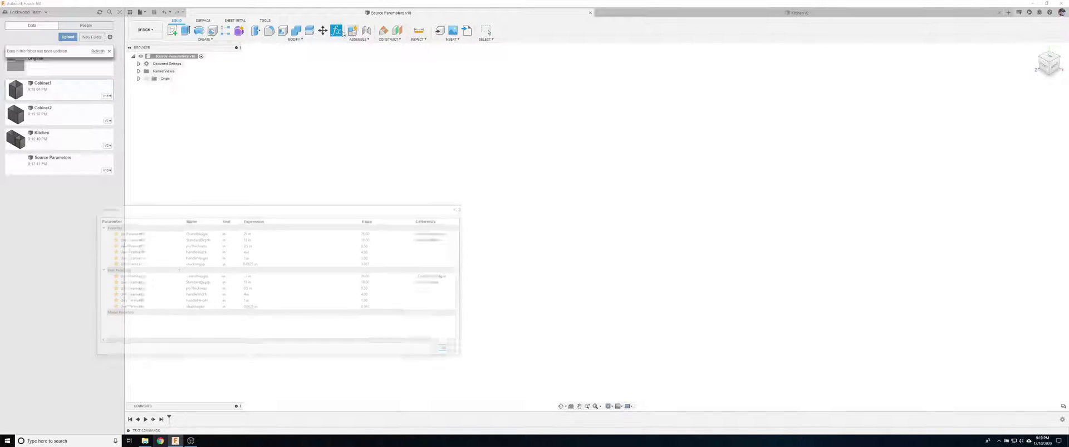
pyautogui.doubleClick(297, 233)
pyautogui.write('2')
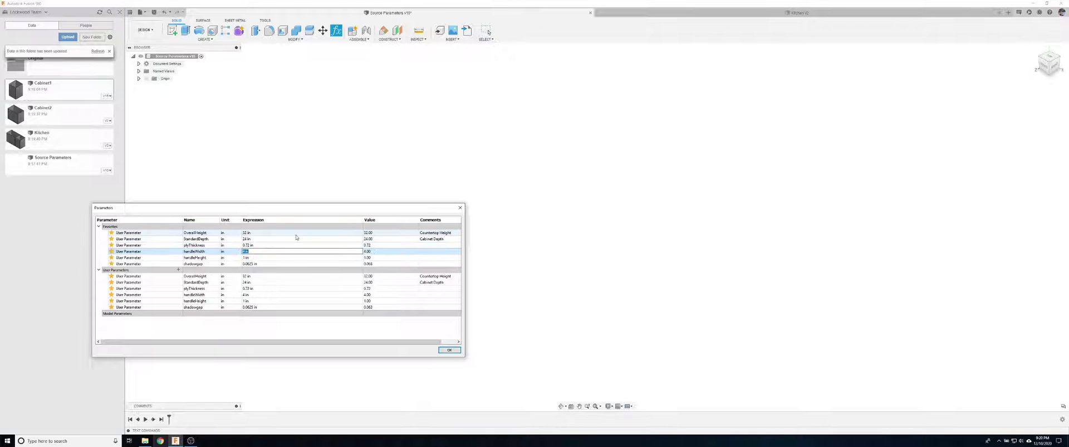
pyautogui.write('6')
pyautogui.press('Return')
pyautogui.press('Return')
pyautogui.write('.125')
pyautogui.press('Return')
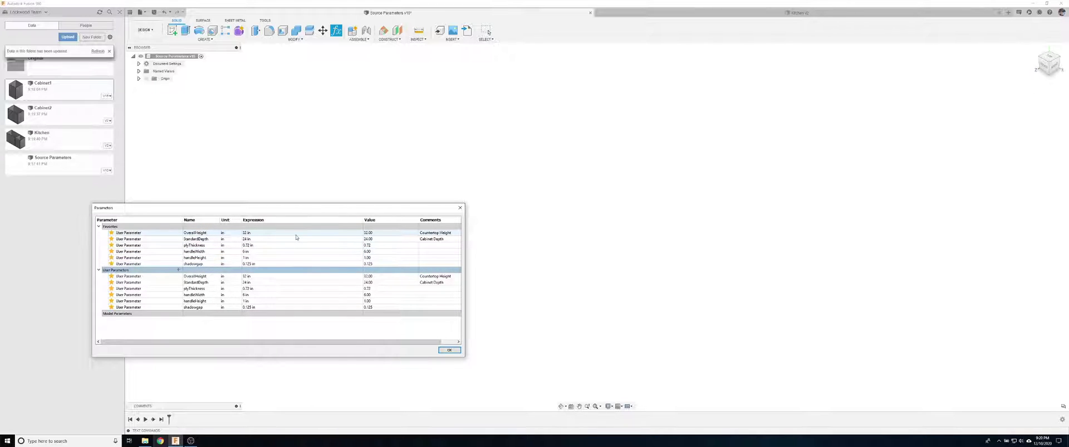
pyautogui.press('Return')
pyautogui.click(154, 12)
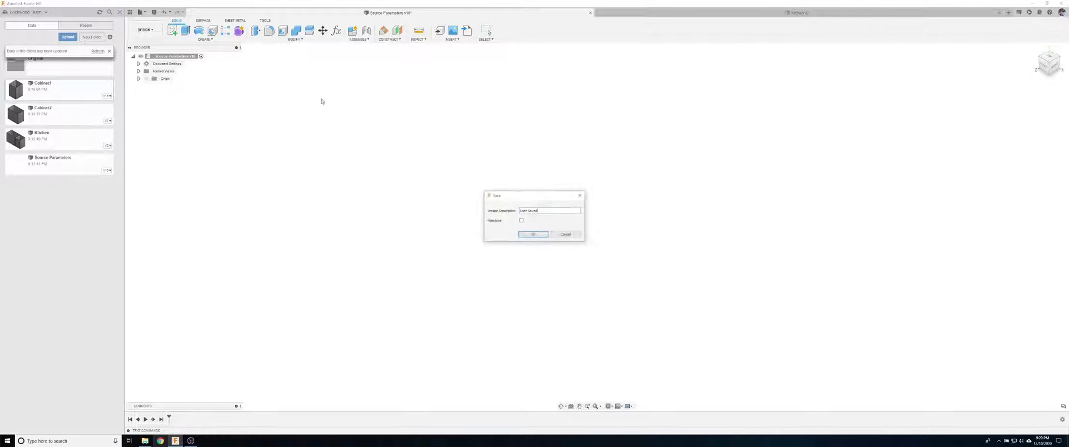
pyautogui.press('Return')
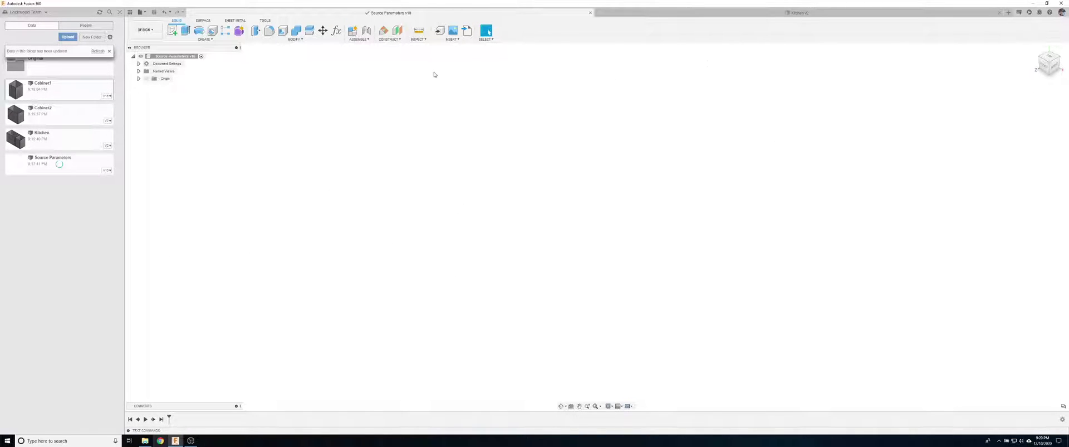
# Update the out-of-date cabinets in Kitchen and orbit to inspect their taller, deeper size.
pyautogui.click(794, 12)
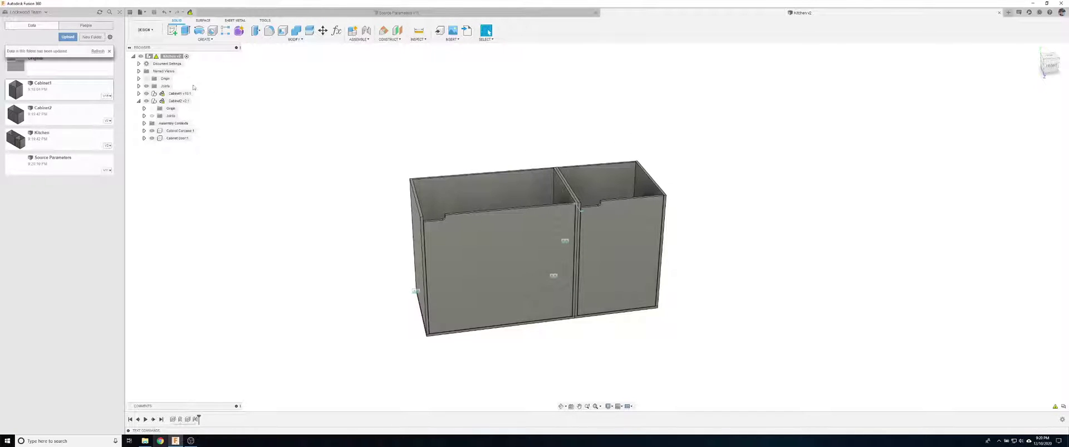
pyautogui.moveTo(161, 94)
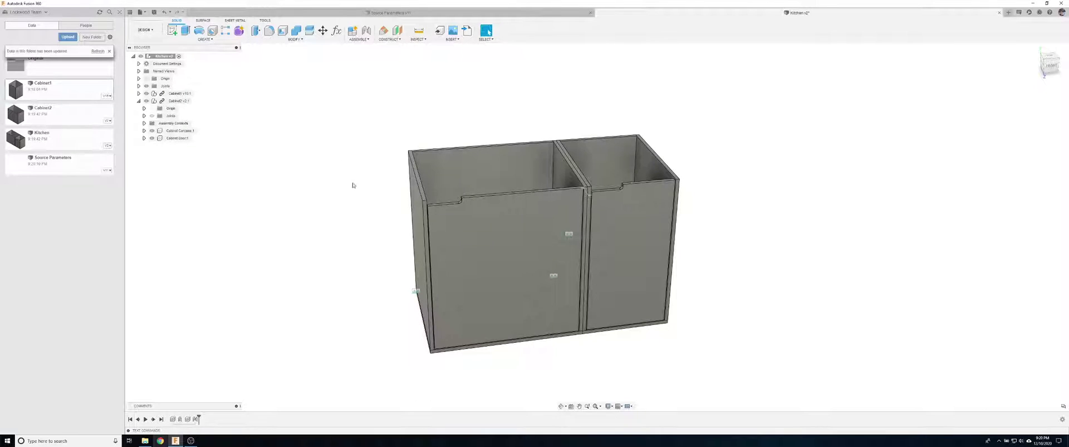
pyautogui.keyDown('shift'); pyautogui.moveTo(536, 139); pyautogui.dragTo(576, 222, button='middle'); pyautogui.keyUp('shift')
pyautogui.scroll(5, 557, 273)
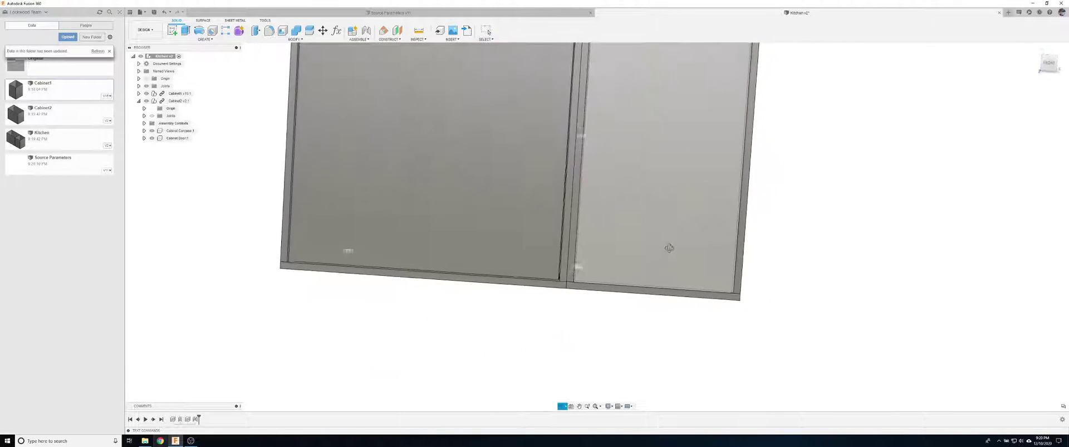
pyautogui.scroll(-5, 557, 273)
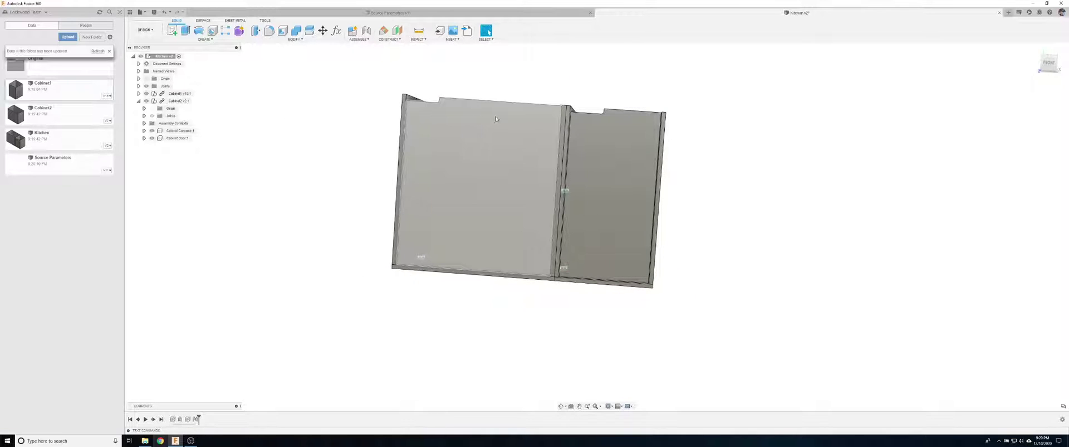
pyautogui.keyDown('shift'); pyautogui.moveTo(507, 118); pyautogui.dragTo(552, 139, button='middle'); pyautogui.keyUp('shift')
pyautogui.keyDown('shift'); pyautogui.moveTo(615, 195); pyautogui.dragTo(551, 206, button='middle'); pyautogui.keyUp('shift')
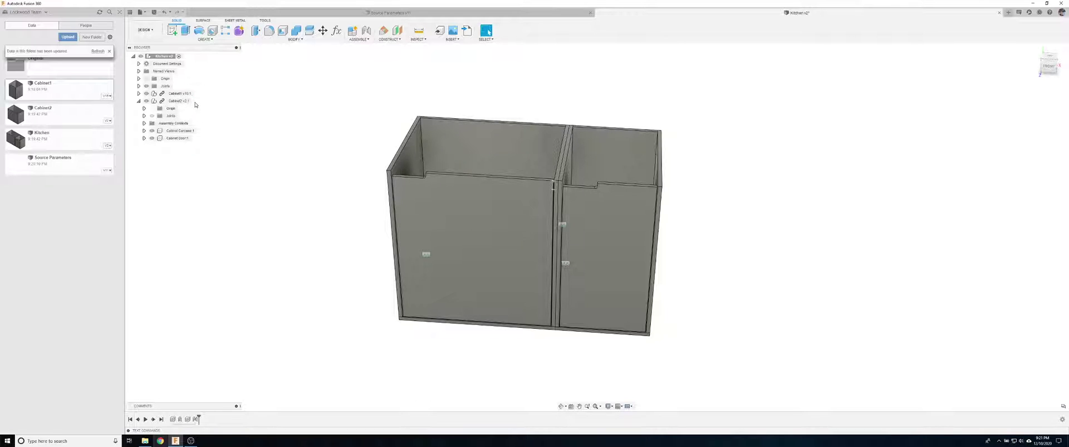
# Save the Kitchen assembly with its updated Cabinet1 and Cabinet2, then activate Cabinet2.
pyautogui.click(195, 101)
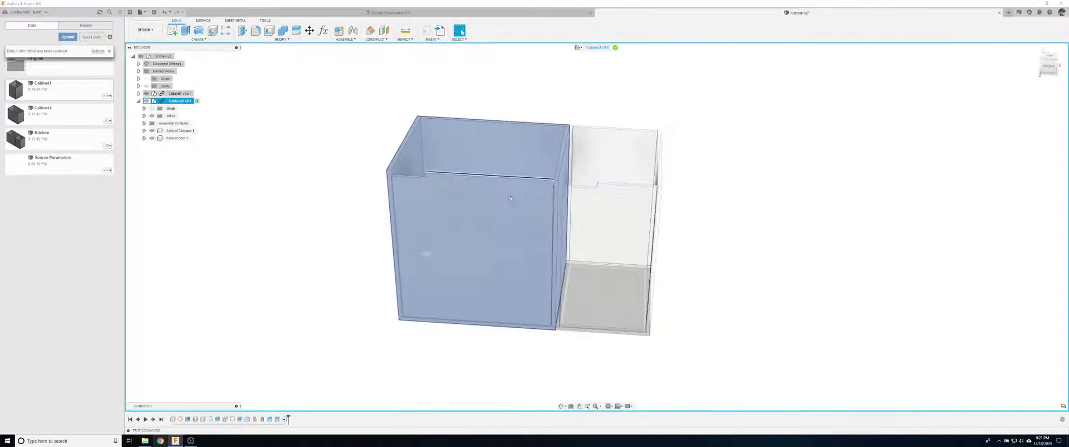
pyautogui.click(616, 47)
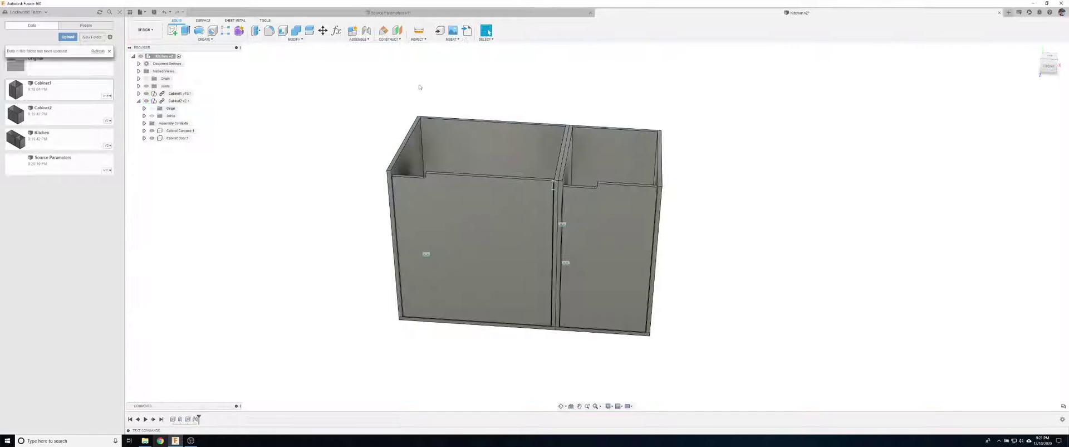
pyautogui.click(154, 12)
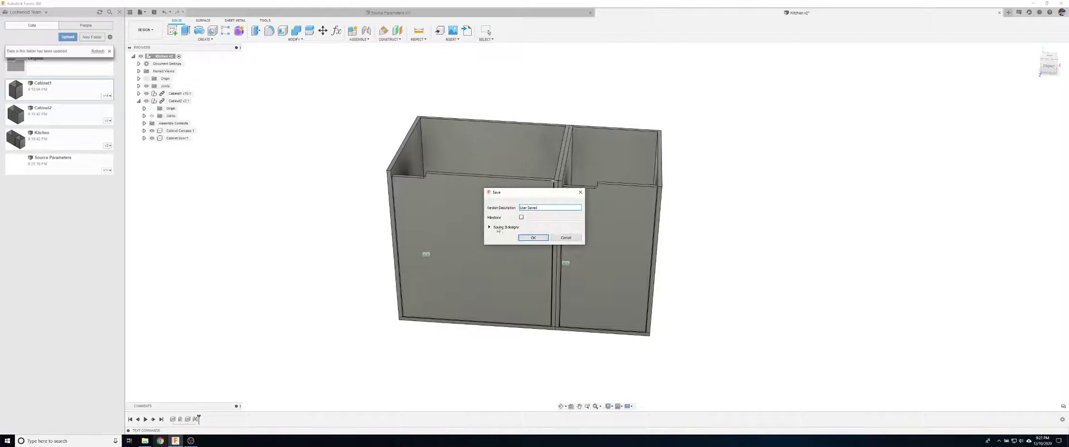
pyautogui.click(531, 237)
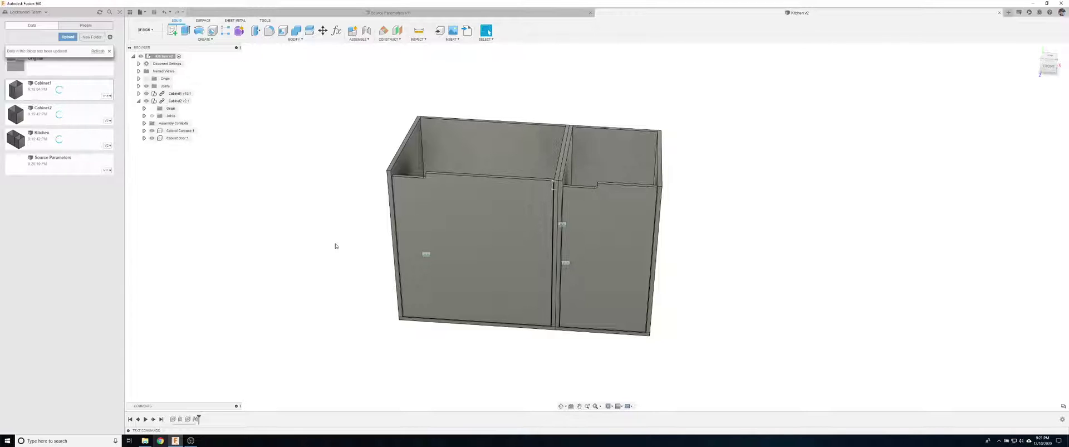
pyautogui.scroll(-3, 337, 257)
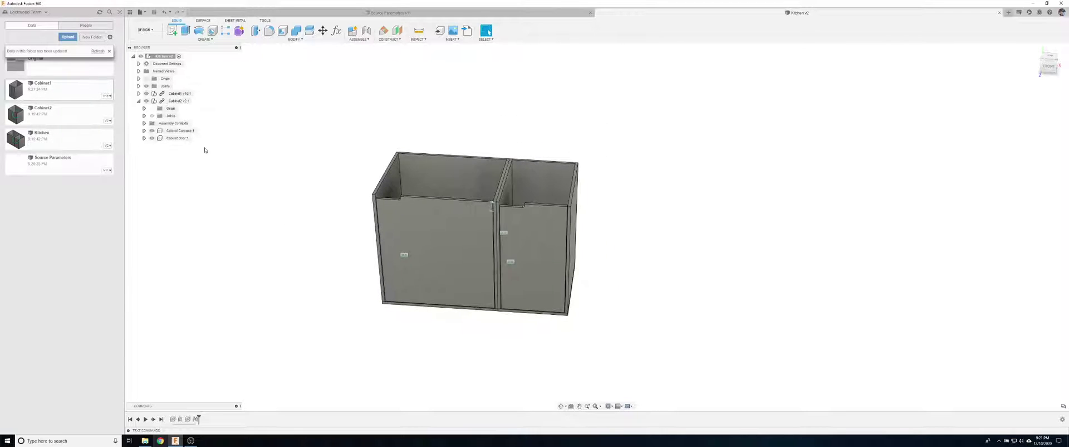
pyautogui.click(189, 100)
pyautogui.click(195, 101)
pyautogui.click(179, 93)
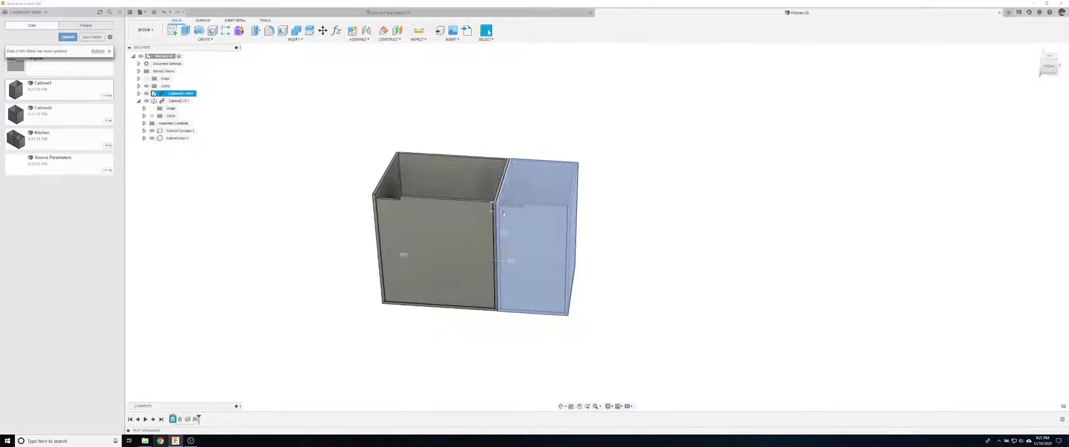
pyautogui.scroll(3, 509, 207)
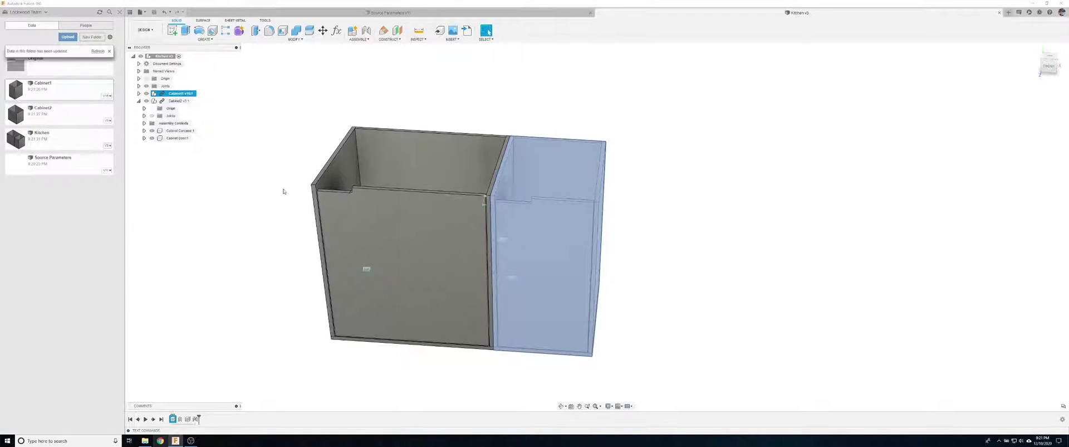
pyautogui.click(692, 191)
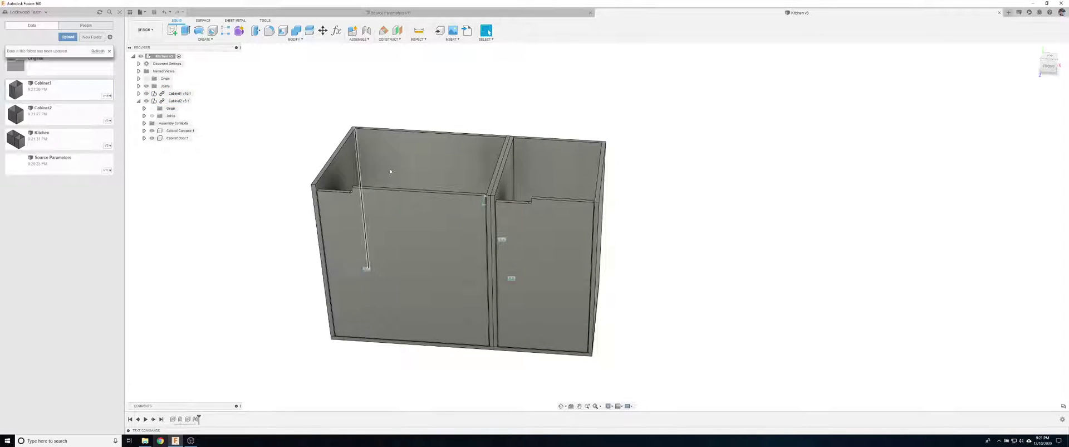
pyautogui.scroll(-2, 698, 259)
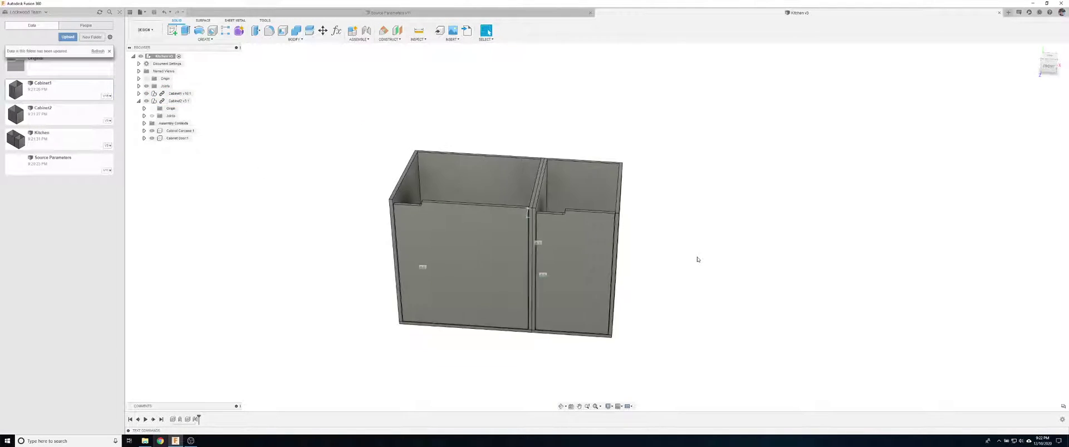